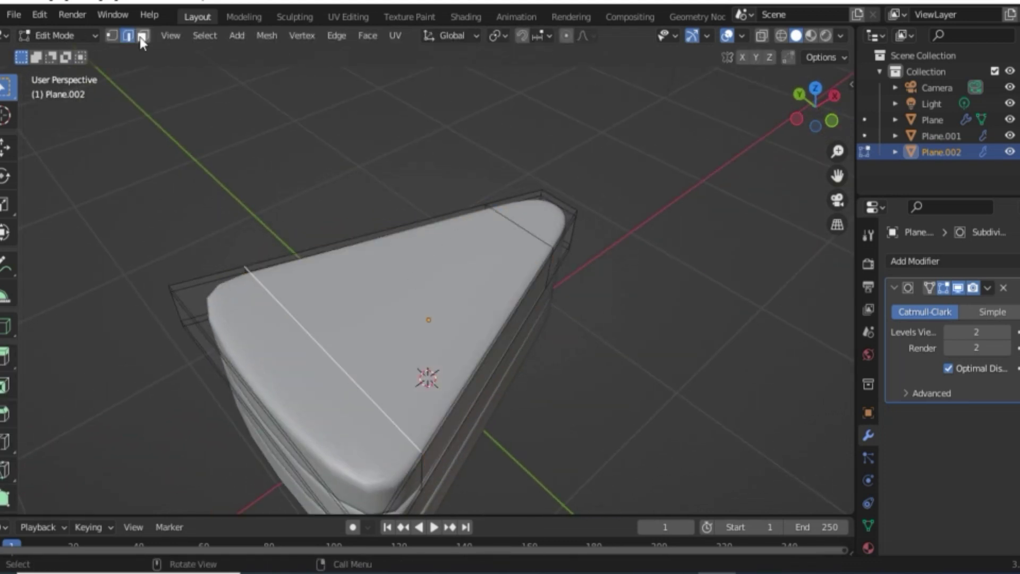
Duplicate the three top faces of the uppermost cake layer upward along Z and separate the copy into its own object
{"action": "left_click", "coordinate": [318, 458]}
{"action": "left_click", "coordinate": [484, 254], "text": "shift"}
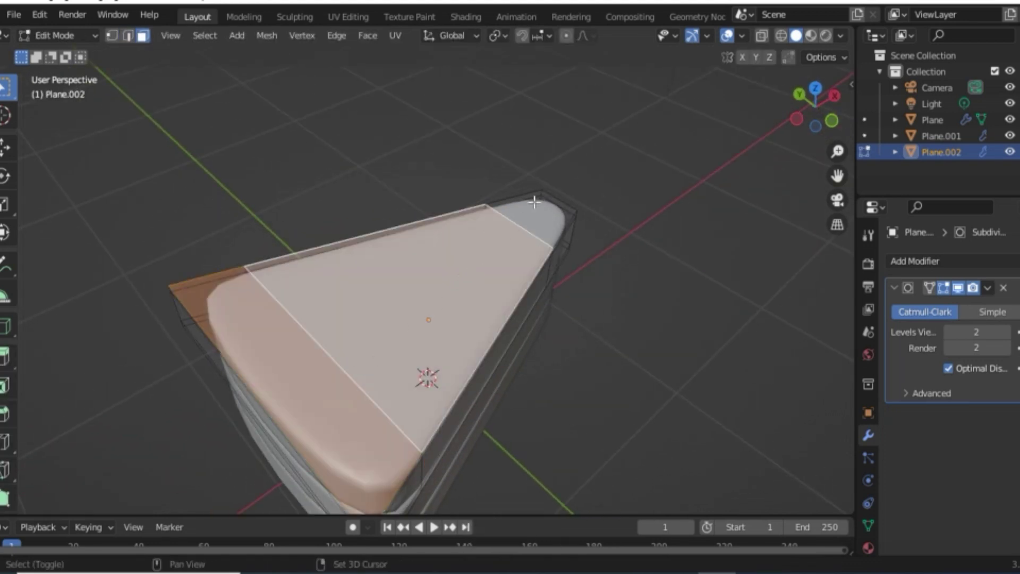
{"action": "left_click", "coordinate": [553, 223], "text": "shift"}
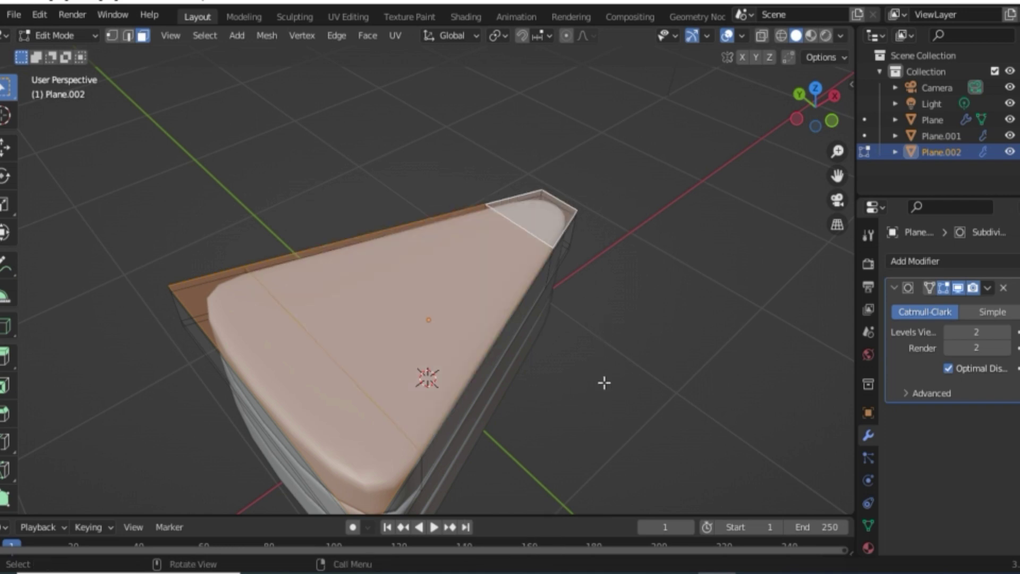
{"action": "middle_click_drag", "start_coordinate": [604, 383], "coordinate": [546, 337]}
{"action": "key", "text": "shift+d"}
{"action": "key", "text": "z"}
{"action": "left_click", "coordinate": [516, 233]}
{"action": "key", "text": "p"}
{"action": "left_click", "coordinate": [501, 234]}
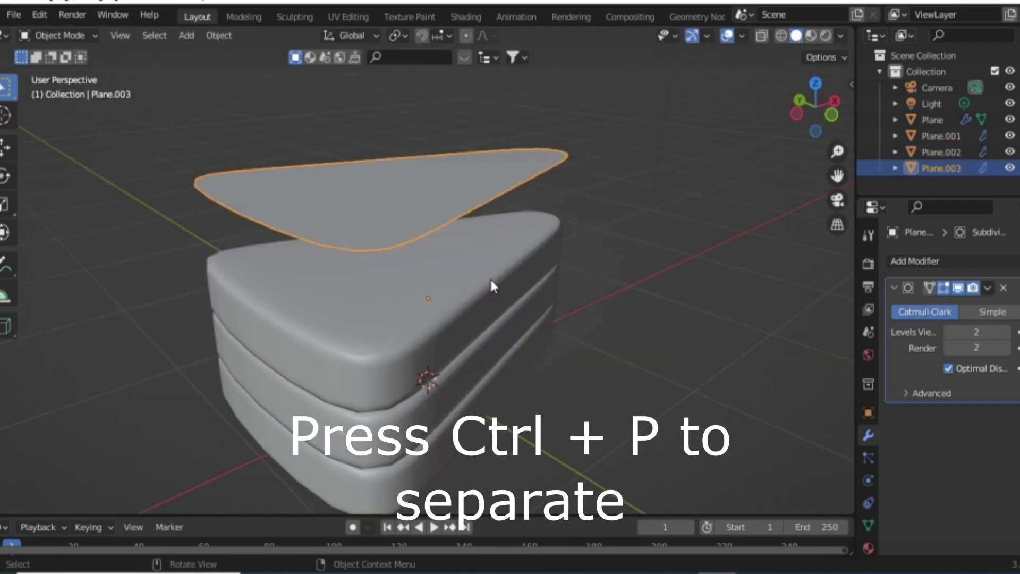
Lower the separated surface onto the cake along Z and extrude its outer boundary edges downward to form an icing layer
{"action": "key", "text": "g"}
{"action": "key", "text": "z"}
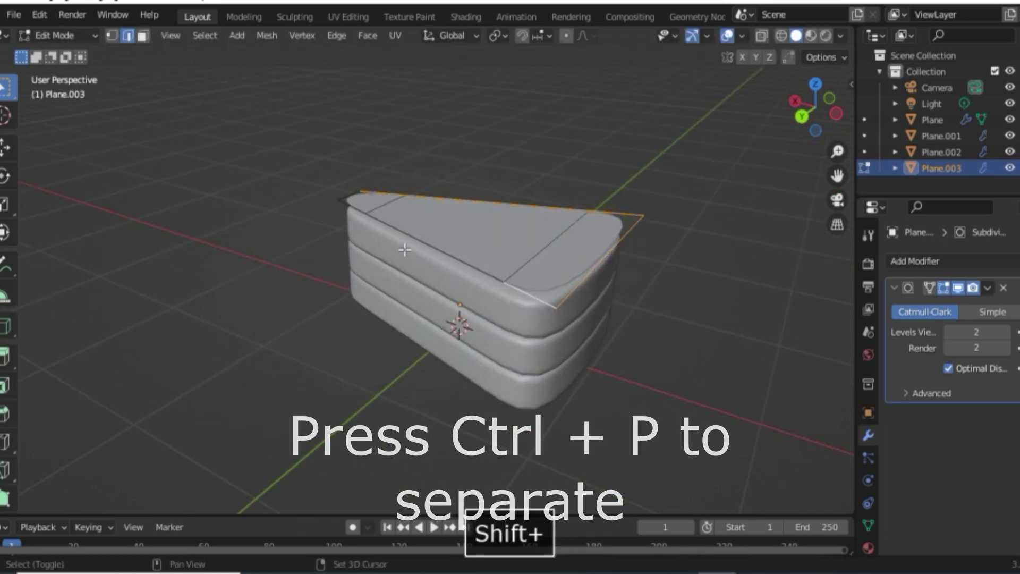
{"action": "middle_click_drag", "start_coordinate": [357, 280], "coordinate": [423, 305]}
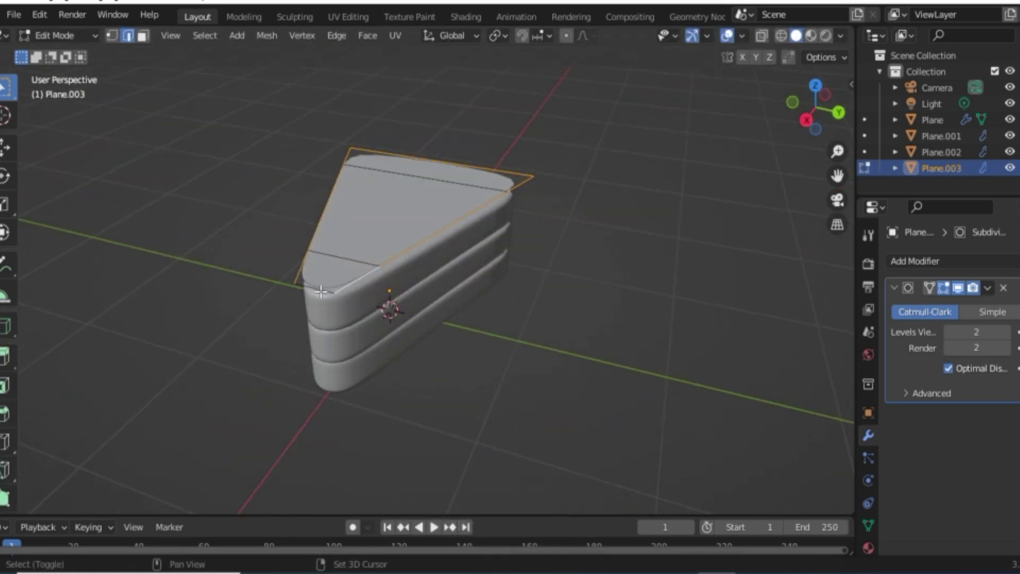
{"action": "key", "text": "e"}
{"action": "key", "text": "z"}
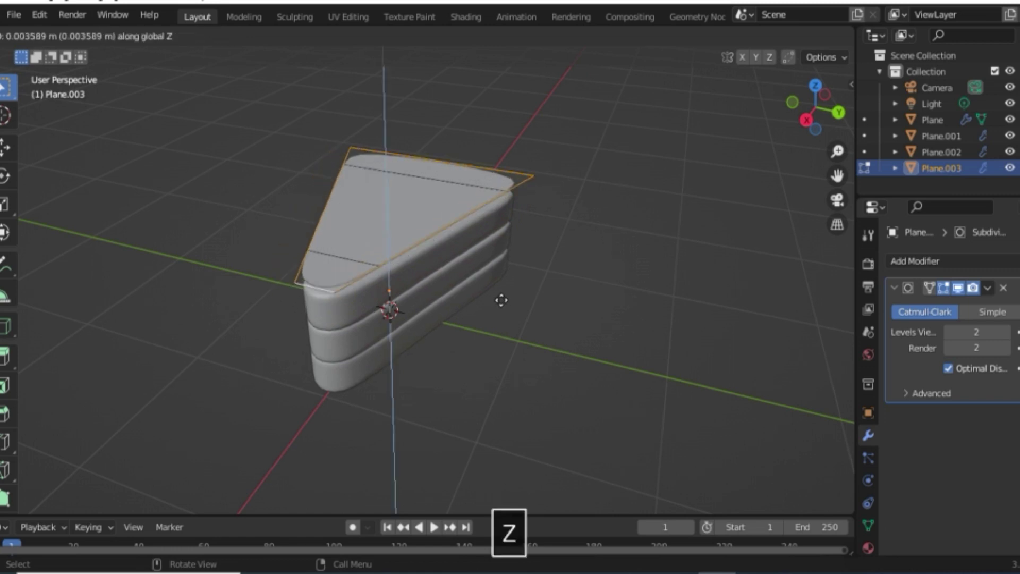
{"action": "left_click", "coordinate": [492, 329]}
{"action": "key", "text": "Tab"}
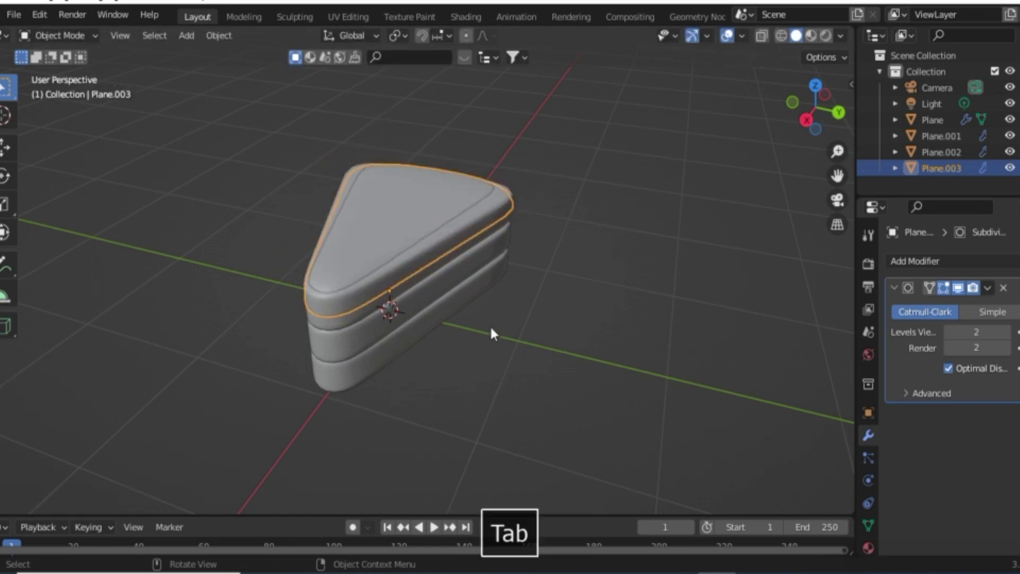
Scale the icing layer to overhang the cake slightly and add four evenly spaced loop cuts across its middle section
{"action": "key", "text": "s"}
{"action": "left_click", "coordinate": [520, 332]}
{"action": "mouse_move", "coordinate": [520, 332]}
{"action": "middle_mouse_down"}
{"action": "mouse_move", "coordinate": [500, 292]}
{"action": "mouse_move", "coordinate": [377, 273]}
{"action": "mouse_move", "coordinate": [378, 326]}
{"action": "mouse_move", "coordinate": [527, 347]}
{"action": "middle_mouse_up"}
{"action": "key", "text": "Tab"}
{"action": "key", "text": "ctrl+r"}
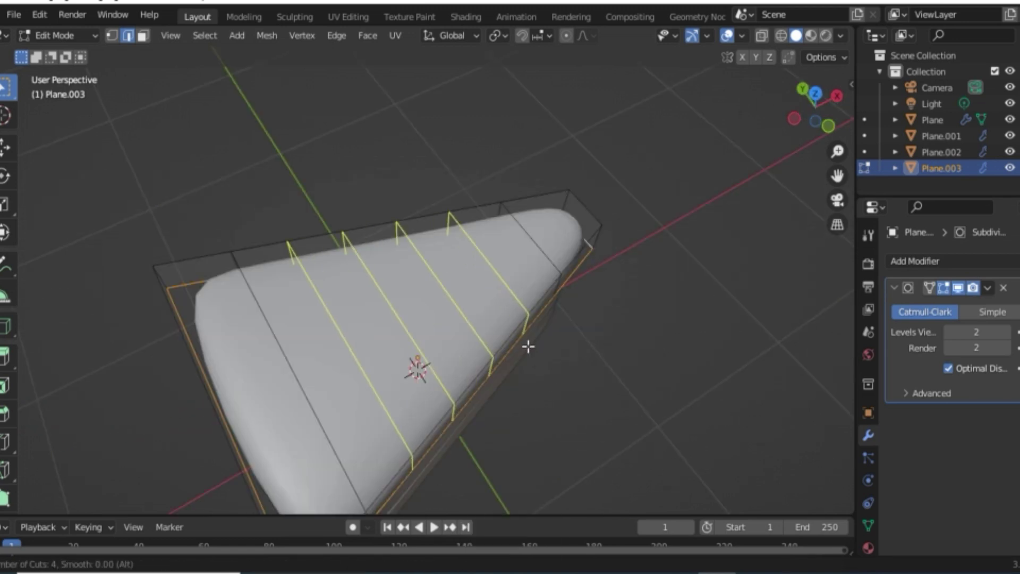
{"action": "left_click", "coordinate": [528, 347]}
{"action": "middle_click_drag", "start_coordinate": [527, 346], "coordinate": [140, 84]}
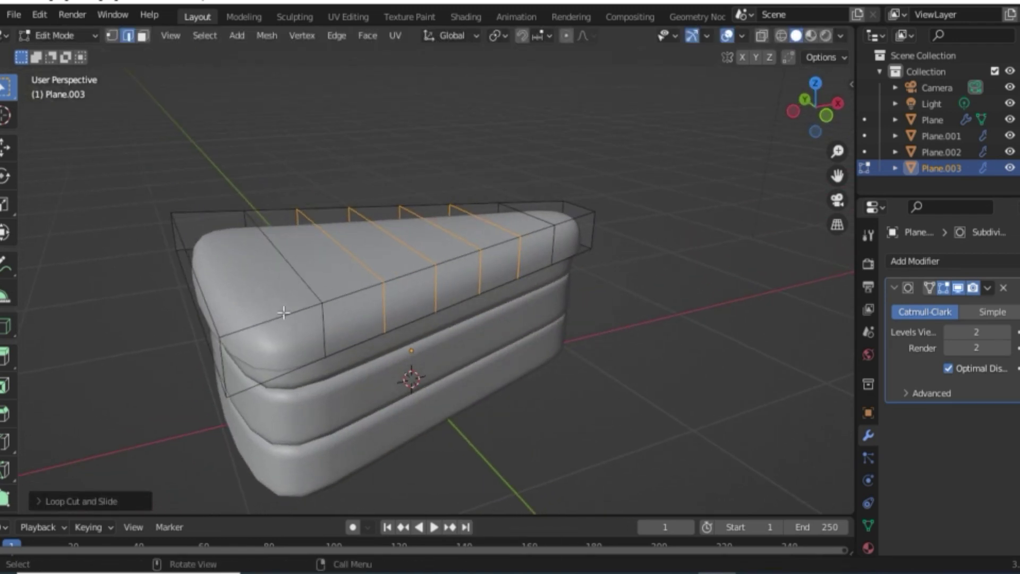
Extrude three alternate lower-edge segments on one long side of the icing down along Z as drips of different lengths
{"action": "key", "text": "g"}
{"action": "key", "text": "z"}
{"action": "left_click", "coordinate": [355, 397]}
{"action": "left_click", "coordinate": [451, 300]}
{"action": "key", "text": "e"}
{"action": "left_click", "coordinate": [462, 383]}
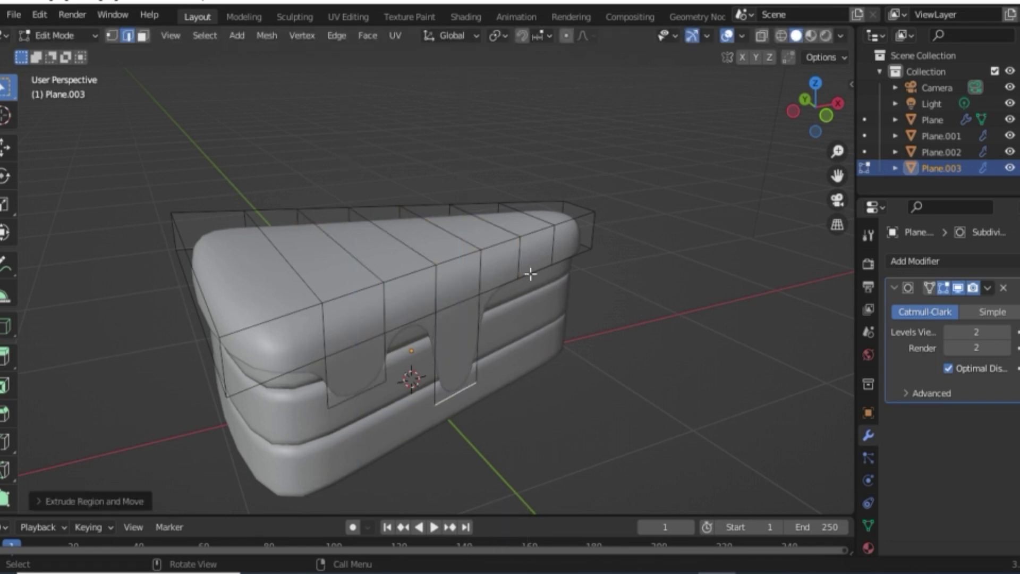
{"action": "key", "text": "z"}
{"action": "left_click", "coordinate": [520, 376]}
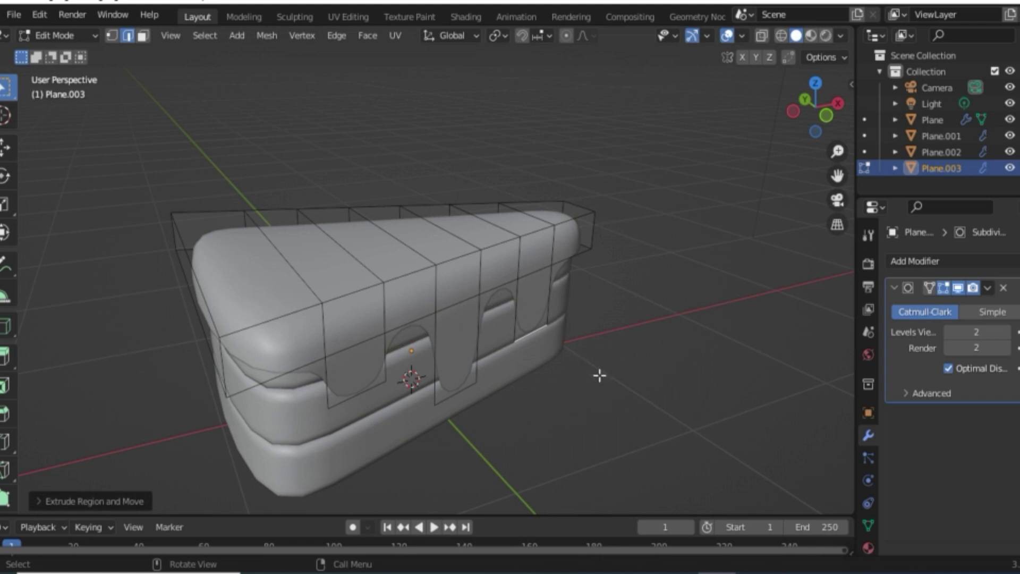
Extrude two lower-edge segments on the opposite long side of the icing down along Z, one long drip and one short
{"action": "middle_click_drag", "start_coordinate": [599, 375], "coordinate": [566, 361]}
{"action": "key", "text": "g"}
{"action": "key", "text": "z"}
{"action": "left_click", "coordinate": [575, 258]}
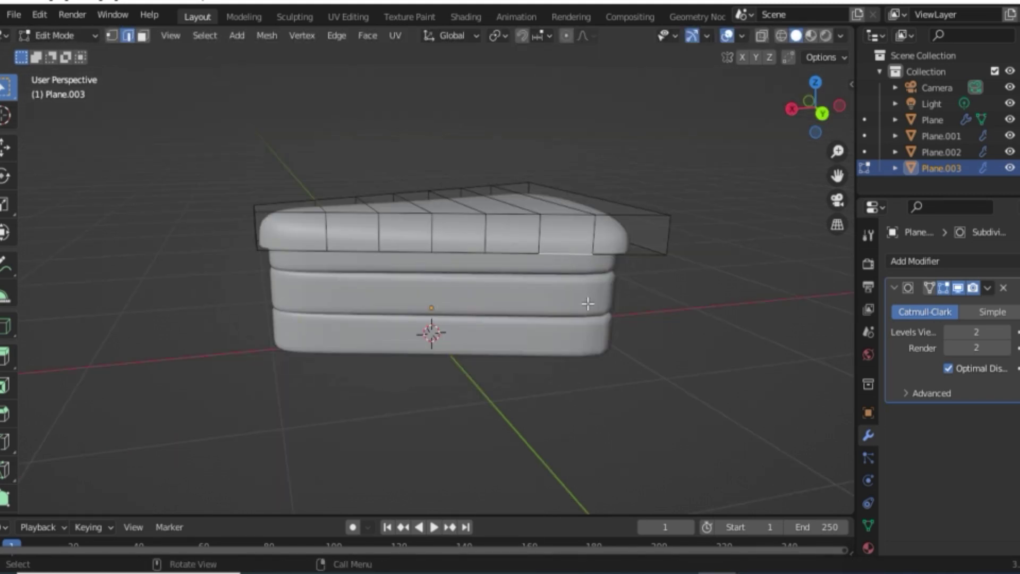
{"action": "key", "text": "g"}
{"action": "key", "text": "z"}
{"action": "key", "text": "Escape"}
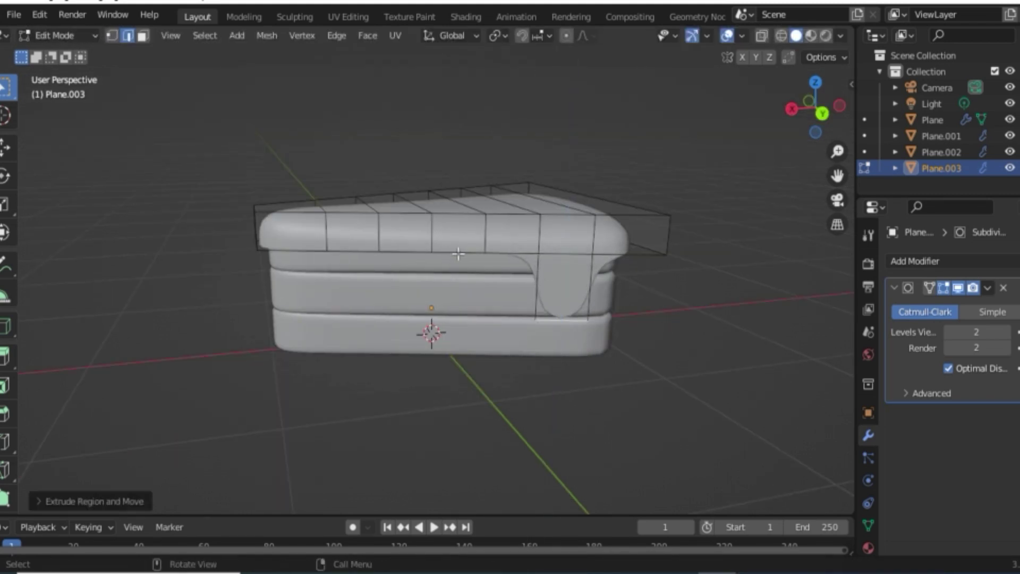
{"action": "key", "text": "g"}
{"action": "key", "text": "z"}
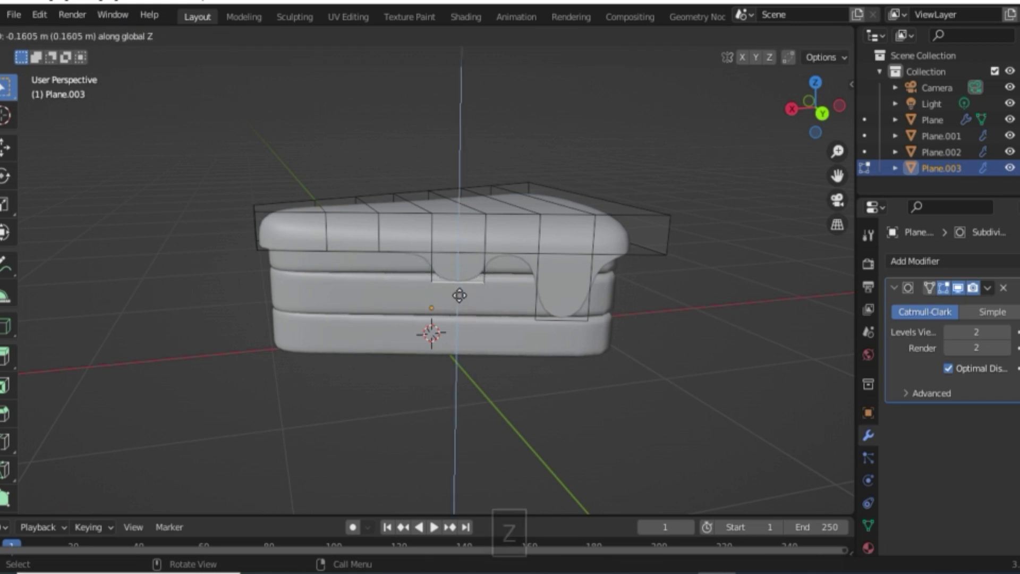
{"action": "left_click", "coordinate": [460, 295]}
Narrow the end of the short drip and adjust the height of the icing edge beside it along Z
{"action": "key", "text": "s"}
{"action": "left_click", "coordinate": [512, 249]}
{"action": "key", "text": "g"}
{"action": "key", "text": "z"}
{"action": "left_click", "coordinate": [510, 308]}
{"action": "key", "text": "Tab"}
{"action": "key", "text": "Tab"}
Narrow the lower-edge segment nearest the slice's tip on this side and extrude it downward as a long drip
{"action": "middle_click_drag", "start_coordinate": [412, 250], "coordinate": [380, 253]}
{"action": "key", "text": "e"}
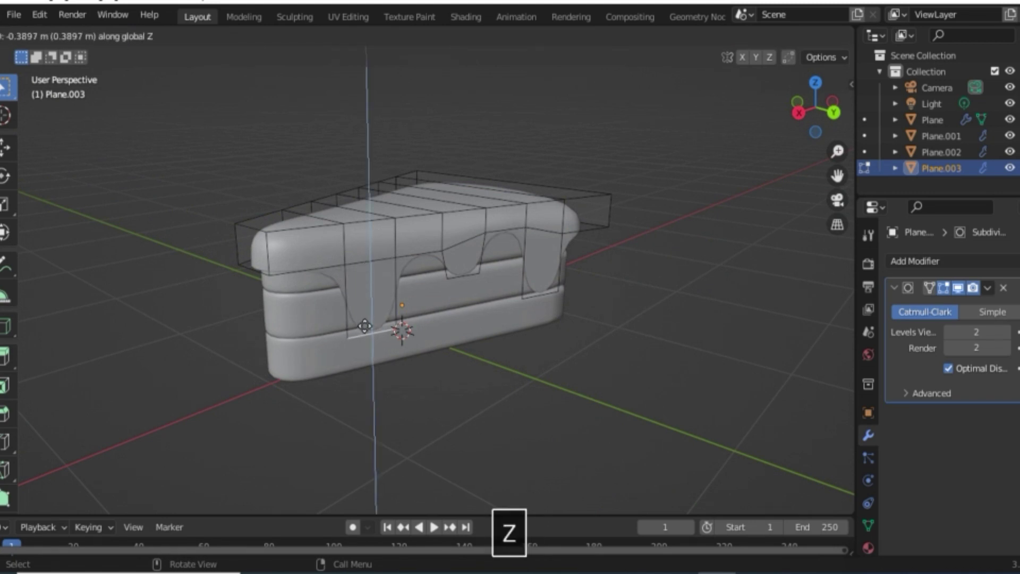
{"action": "left_click", "coordinate": [366, 330]}
{"action": "key", "text": "s"}
{"action": "left_click", "coordinate": [478, 269]}
{"action": "key", "text": "e"}
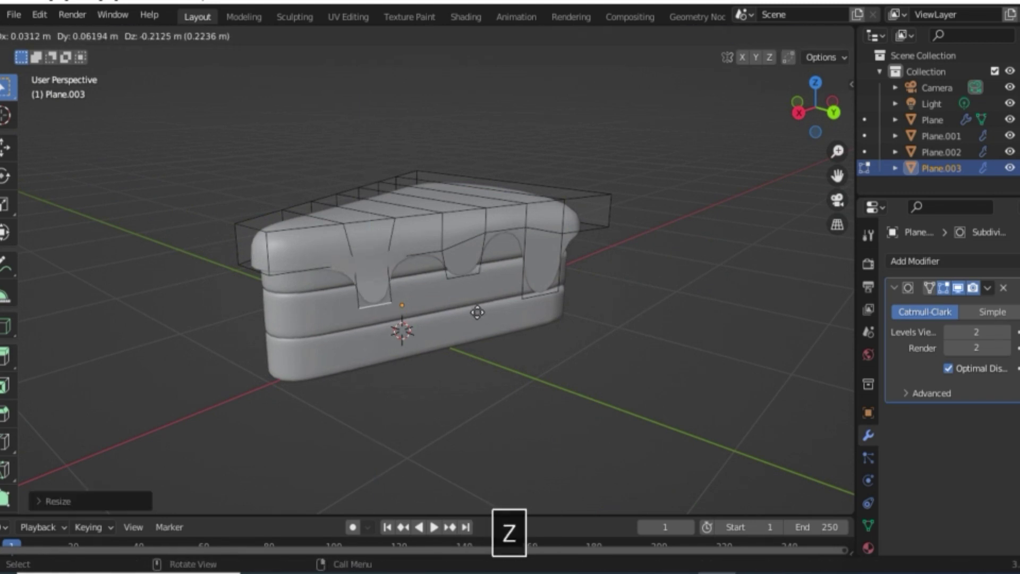
{"action": "left_click", "coordinate": [468, 356]}
Raise the icing edge between the new long drip and the short drip along Z
{"action": "key", "text": "g"}
{"action": "key", "text": "z"}
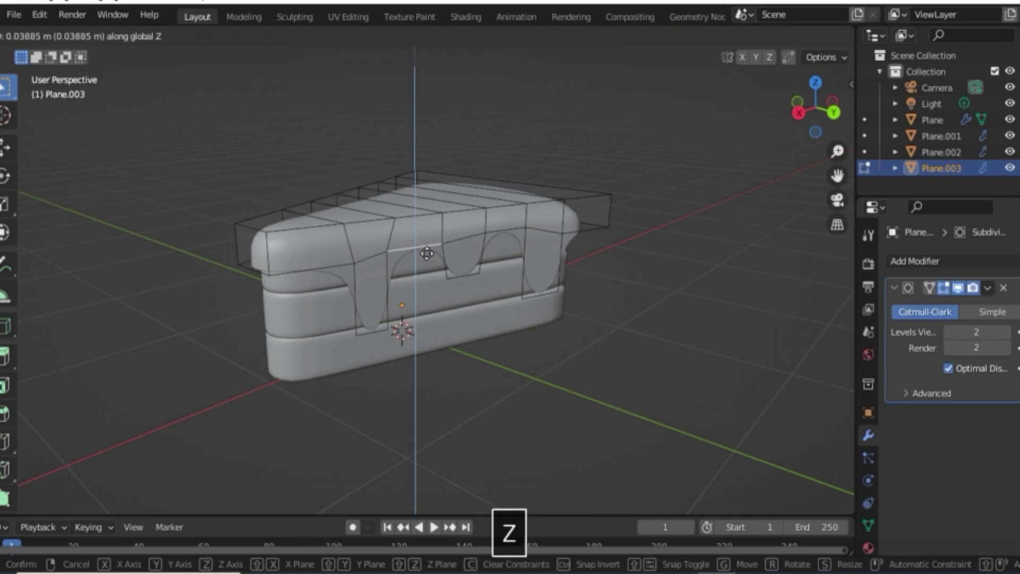
{"action": "left_click", "coordinate": [387, 291]}
{"action": "key", "text": "Tab"}
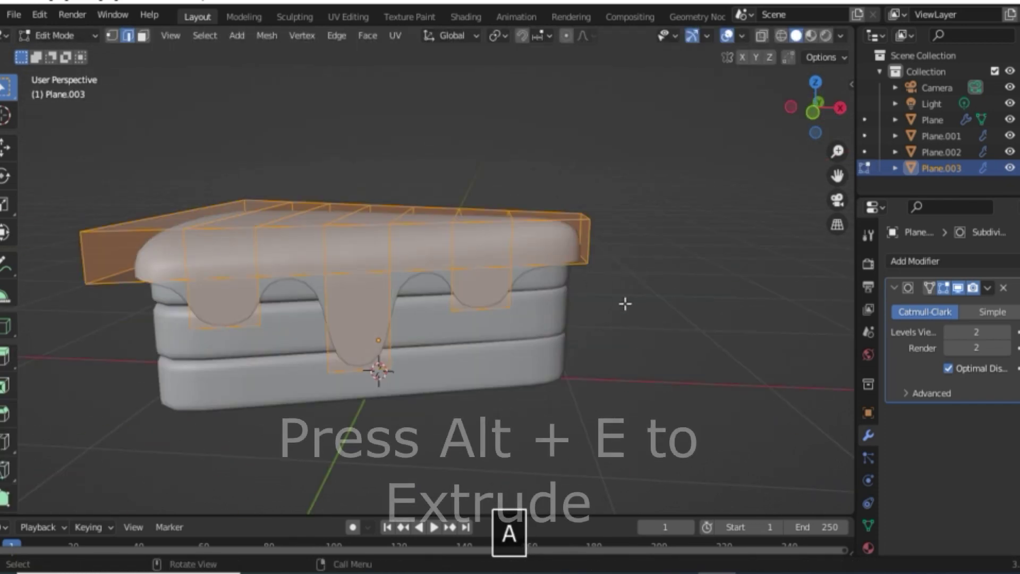
Extrude the whole icing mesh to give it and its drips thickness
{"action": "key", "text": "alt+e"}
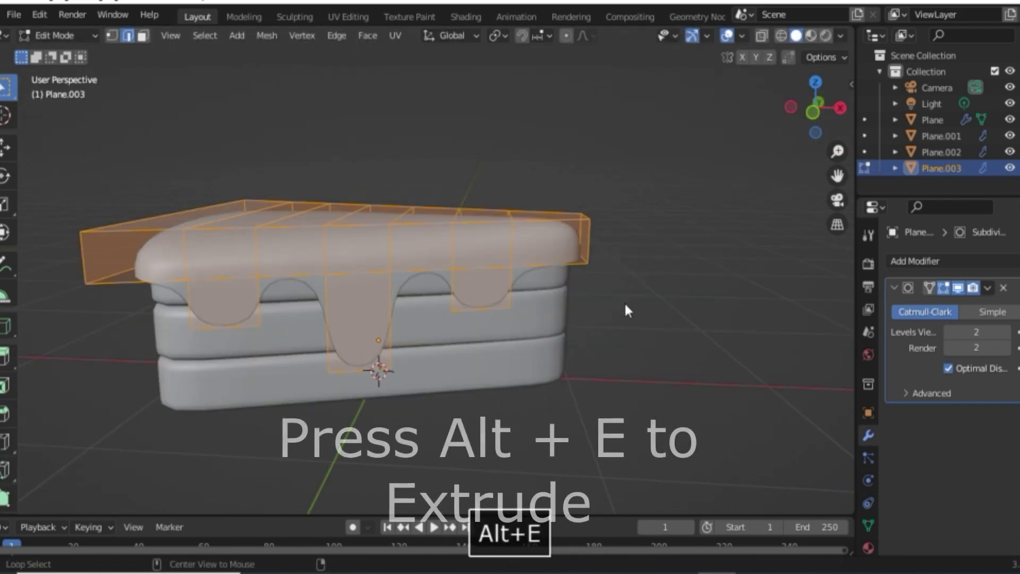
{"action": "left_click", "coordinate": [623, 321]}
{"action": "left_click", "coordinate": [648, 318]}
{"action": "key", "text": "Tab"}
Add a circle mesh beside the cake slice, fill it with a face and inset that face to start a plate
{"action": "middle_click_drag", "start_coordinate": [527, 338], "coordinate": [644, 431]}
{"action": "scroll", "coordinate": [511, 423], "scroll_direction": "down", "scroll_amount": 3}
{"action": "middle_click_drag", "start_coordinate": [476, 407], "coordinate": [552, 226]}
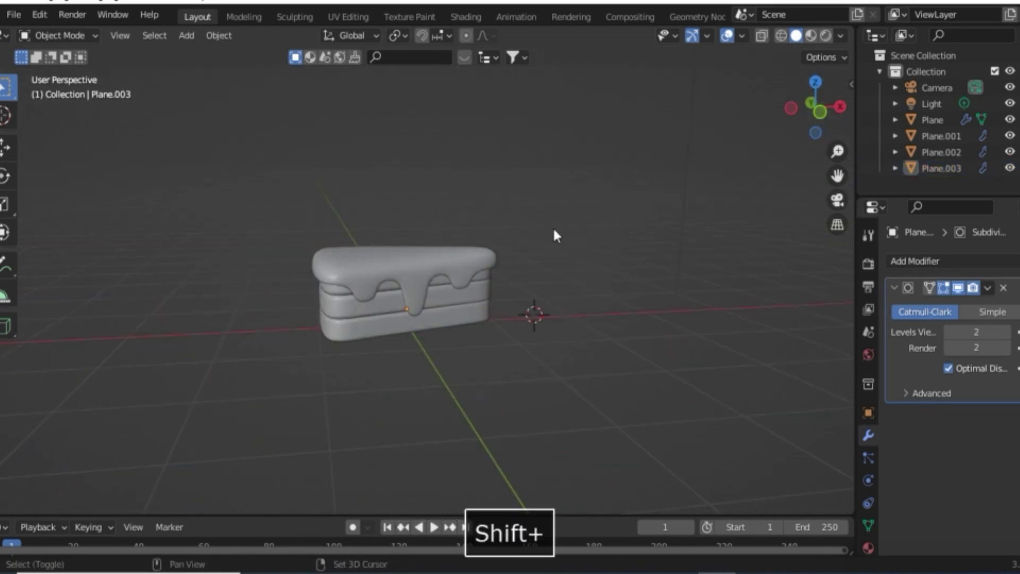
{"action": "key", "text": "shift+a"}
{"action": "mouse_move", "coordinate": [553, 226]}
{"action": "left_click", "coordinate": [605, 260]}
{"action": "middle_click_drag", "start_coordinate": [619, 337], "coordinate": [692, 371]}
{"action": "key", "text": "Tab"}
{"action": "key", "text": "f"}
{"action": "key", "text": "i"}
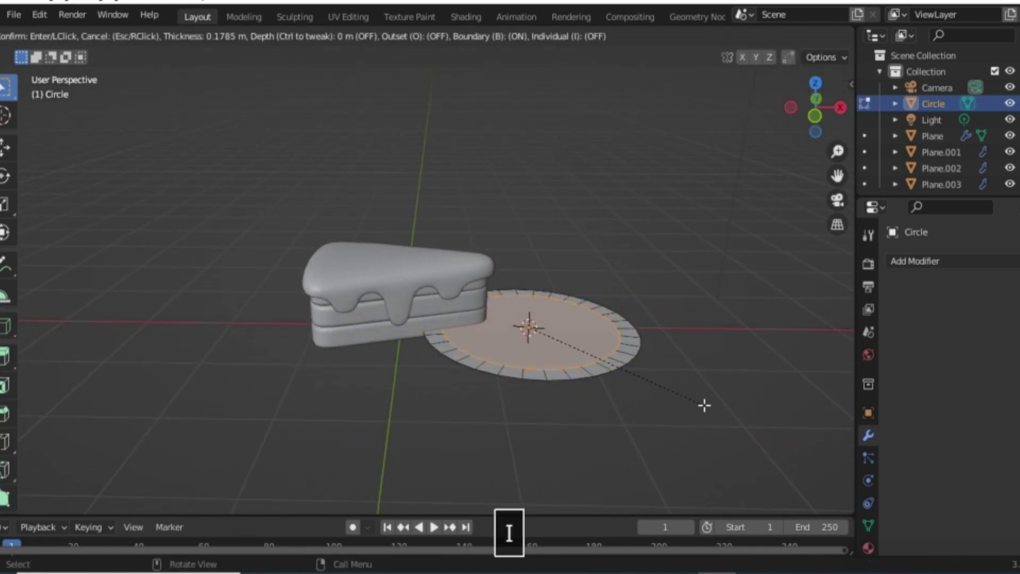
{"action": "left_click", "coordinate": [696, 400]}
Move the plate's inner face down along Z to form a recess and resize the whole plate
{"action": "key", "text": "g"}
{"action": "key", "text": "z"}
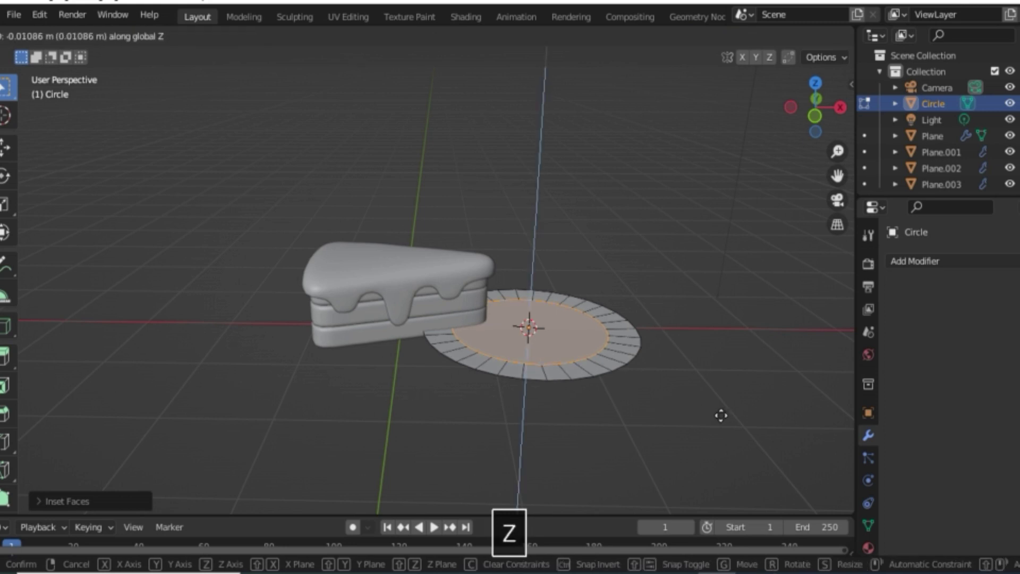
{"action": "left_click", "coordinate": [720, 421]}
{"action": "key", "text": "s"}
{"action": "key", "text": "Escape"}
{"action": "key", "text": "Tab"}
{"action": "key", "text": "s"}
{"action": "left_click", "coordinate": [748, 379]}
Center the plate under the cake slice in top view and scale it up so the slice fits on it
{"action": "key", "text": "KP_7"}
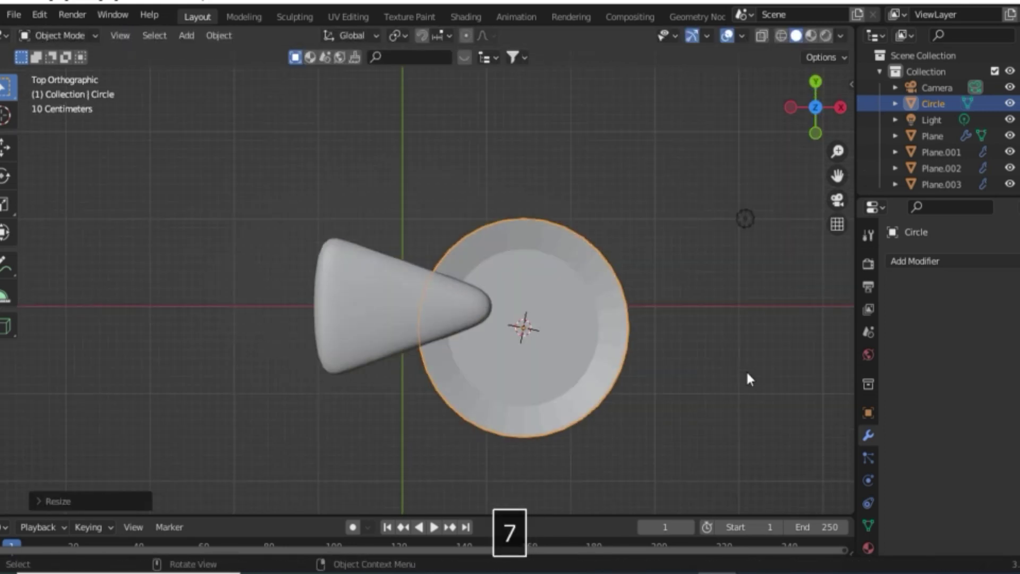
{"action": "key", "text": "g"}
{"action": "left_click", "coordinate": [587, 428]}
{"action": "key", "text": "s"}
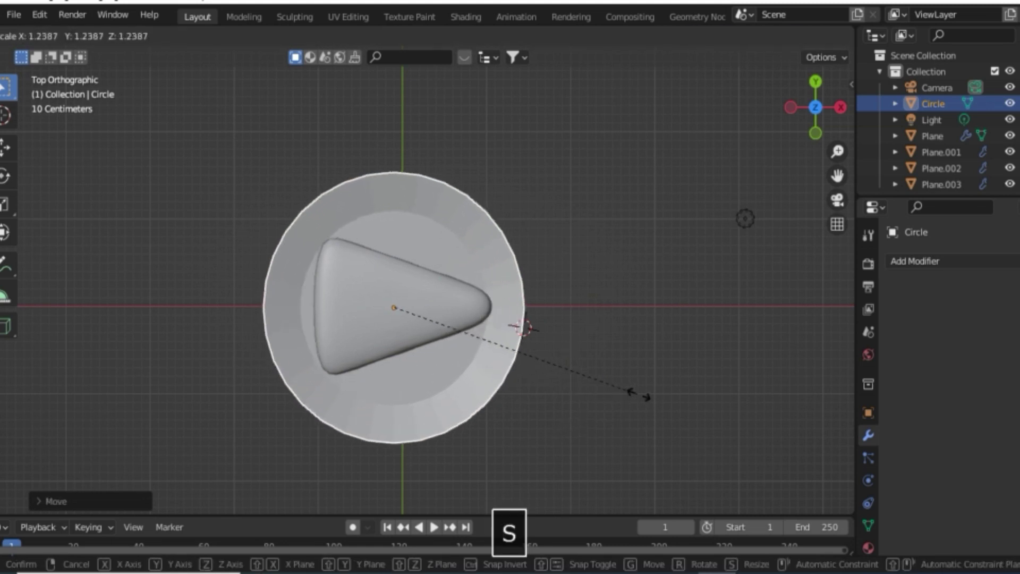
{"action": "left_click", "coordinate": [649, 379]}
{"action": "middle_click_drag", "start_coordinate": [648, 379], "coordinate": [670, 221]}
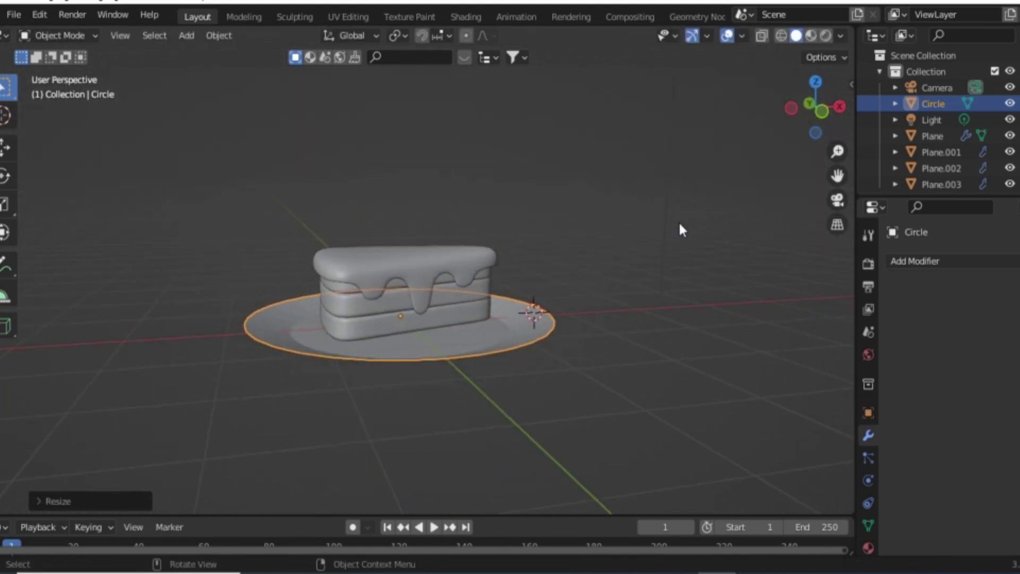
Lower the plate along Z beneath the cake slice and save the file
{"action": "scroll", "coordinate": [678, 226], "scroll_direction": "up", "scroll_amount": 3}
{"action": "key", "text": "g"}
{"action": "key", "text": "z"}
{"action": "left_click", "coordinate": [633, 380]}
{"action": "key", "text": "ctrl+s"}
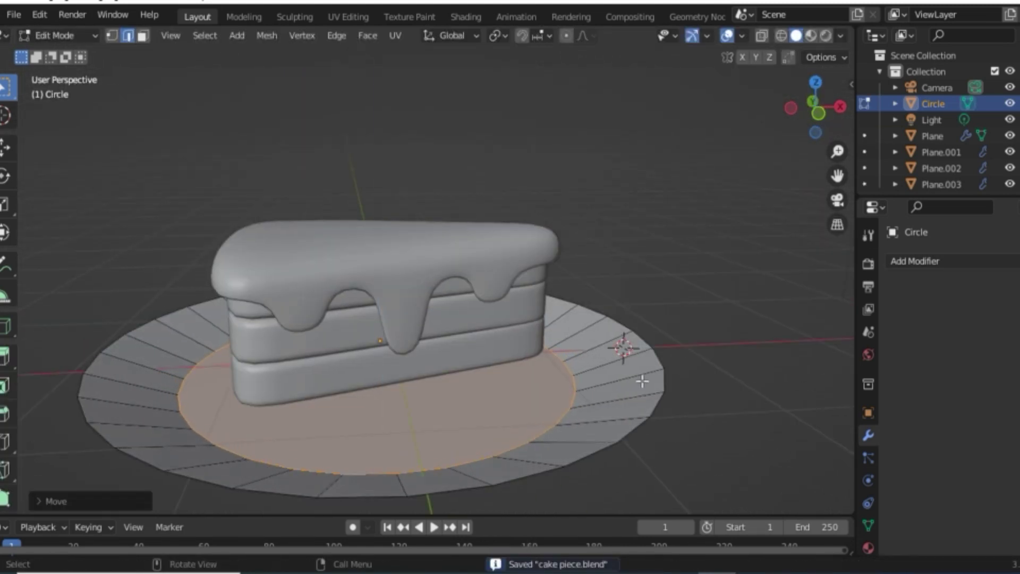
Resize the plate's inner base face and raise the plate along Z to meet the bottom of the cake
{"action": "key", "text": "s"}
{"action": "left_click", "coordinate": [656, 400]}
{"action": "key", "text": "Tab"}
{"action": "key", "text": "g"}
{"action": "key", "text": "z"}
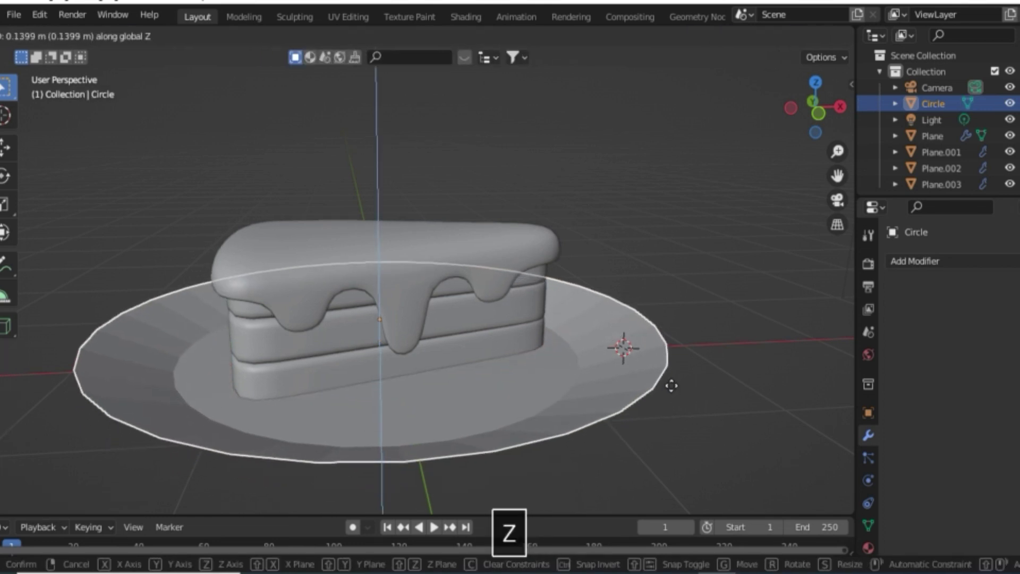
{"action": "left_click", "coordinate": [665, 397]}
Add a Solidify modifier to the plate with a thickness of 0.02 m
{"action": "left_click", "coordinate": [945, 260]}
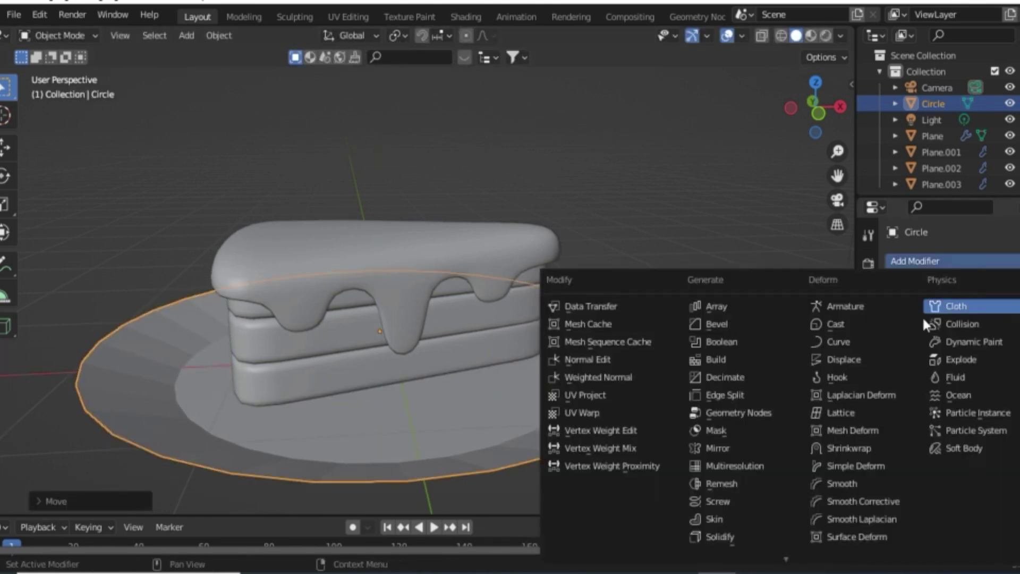
{"action": "left_click", "coordinate": [734, 535]}
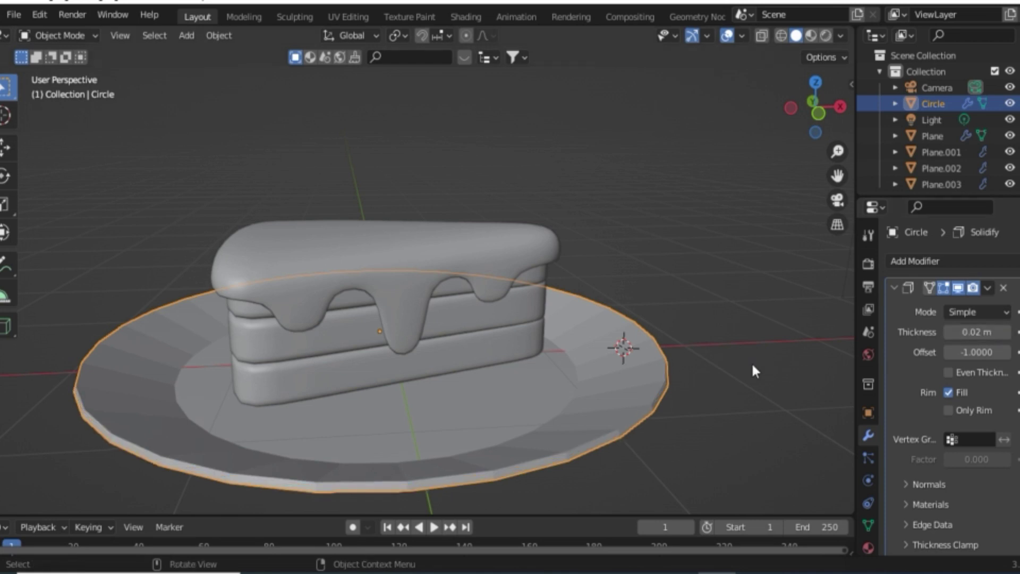
{"action": "scroll", "coordinate": [728, 339], "scroll_direction": "down", "scroll_amount": 4}
Add a Subdivision Surface modifier to the plate and set its viewport levels to 2
{"action": "middle_click_drag", "start_coordinate": [705, 323], "coordinate": [754, 298]}
{"action": "left_click", "coordinate": [914, 260]}
{"action": "scroll", "coordinate": [733, 510], "scroll_direction": "down", "scroll_amount": 2}
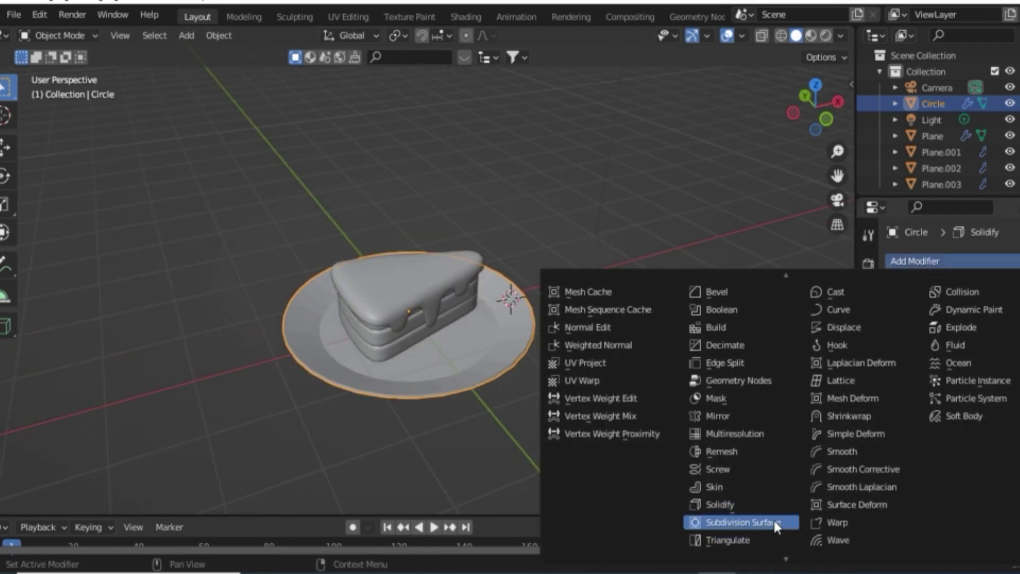
{"action": "left_click", "coordinate": [736, 521]}
{"action": "scroll", "coordinate": [993, 390], "scroll_direction": "down", "scroll_amount": 5}
{"action": "left_click", "coordinate": [1006, 502]}
Open the plate's mesh in Edit Mode
{"action": "key", "text": "Tab"}
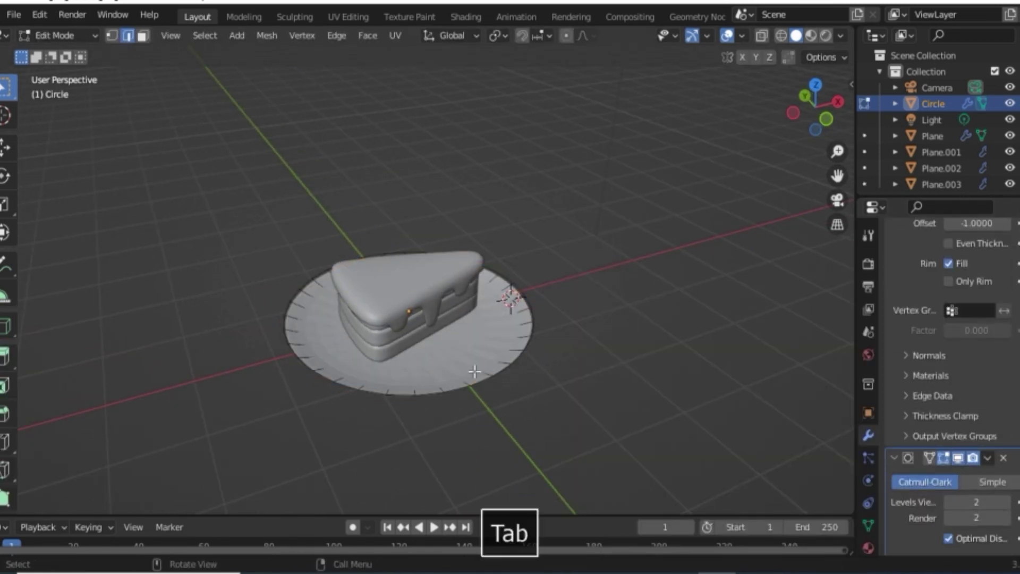
{"action": "scroll", "coordinate": [557, 367], "scroll_direction": "up", "scroll_amount": 3}
{"action": "key", "text": "ctrl+r"}
{"action": "left_click", "coordinate": [568, 367]}
{"action": "key", "text": "ctrl+z"}
Add supporting loop cuts around the plate's sloped rim to hold its shape under subdivision, and return to Object Mode
{"action": "key", "text": "ctrl+r"}
{"action": "left_click", "coordinate": [584, 364]}
{"action": "left_click", "coordinate": [544, 380]}
{"action": "key", "text": "ctrl+r"}
{"action": "left_click", "coordinate": [632, 385]}
{"action": "left_click", "coordinate": [648, 392]}
{"action": "key", "text": "Tab"}
Add a Simple Star mesh from the extra objects at the top of the cake slice
{"action": "middle_click_drag", "start_coordinate": [648, 391], "coordinate": [648, 296]}
{"action": "left_click", "coordinate": [648, 296]}
{"action": "scroll", "coordinate": [648, 296], "scroll_direction": "up", "scroll_amount": 5}
{"action": "key", "text": "shift+a"}
{"action": "mouse_move", "coordinate": [571, 549]}
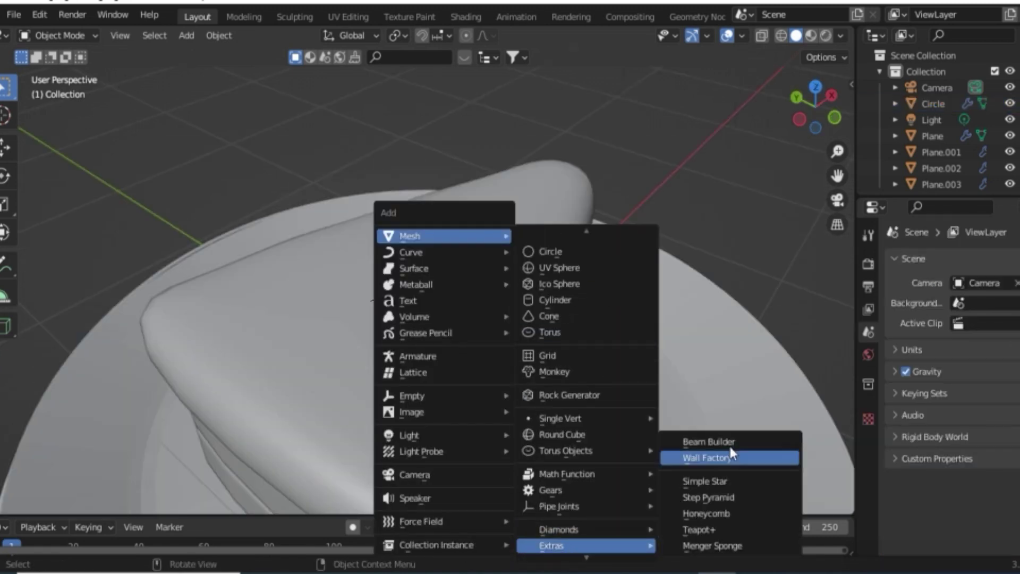
{"action": "left_click", "coordinate": [707, 482]}
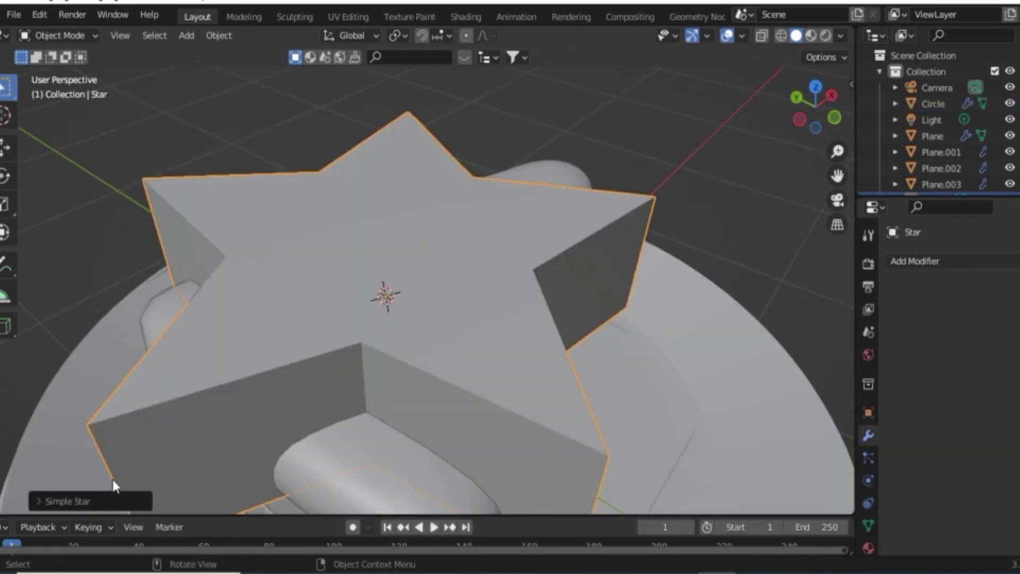
Give the star seven points and scale it down to 0.268
{"action": "left_click", "coordinate": [90, 500]}
{"action": "left_click", "coordinate": [231, 262]}
{"action": "key", "text": "s"}
{"action": "left_click", "coordinate": [470, 343]}
Raise the star 0.3182 m along Z above the icing
{"action": "key", "text": "Tab"}
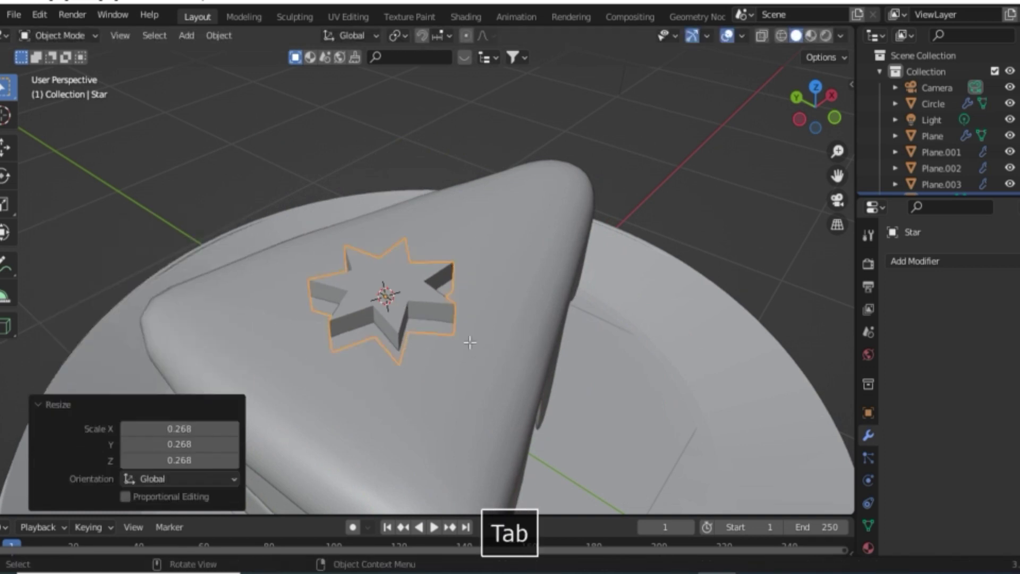
{"action": "key", "text": "Tab"}
{"action": "key", "text": "g"}
{"action": "key", "text": "z"}
{"action": "left_click", "coordinate": [451, 318]}
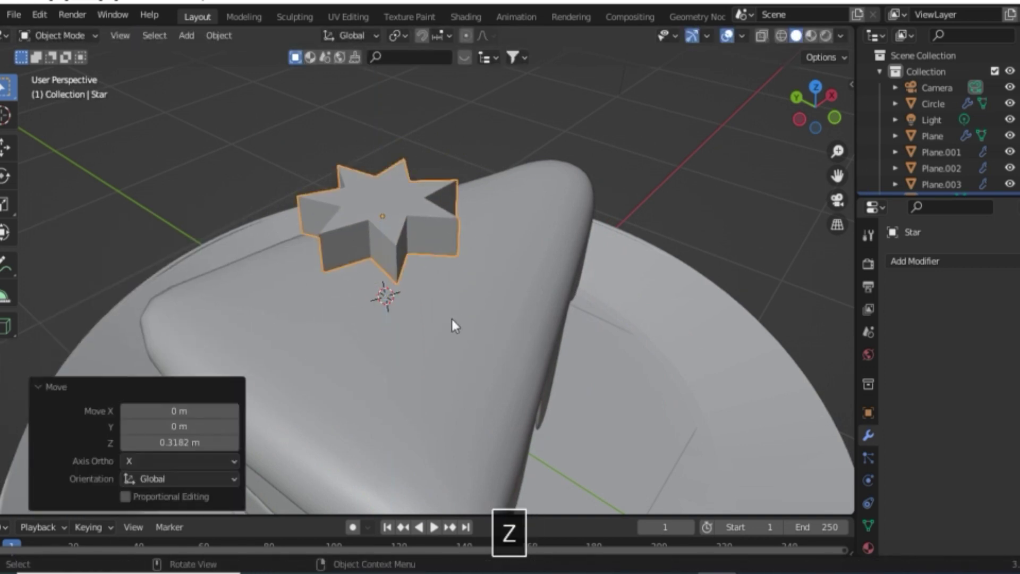
In Edit Mode, resize the star's mesh, adjust its height along Z, and scale it by 1.122
{"action": "key", "text": "Tab"}
{"action": "middle_click_drag", "start_coordinate": [452, 319], "coordinate": [381, 100]}
{"action": "key", "text": "a"}
{"action": "key", "text": "s"}
{"action": "left_click", "coordinate": [432, 121]}
{"action": "key", "text": "g"}
{"action": "key", "text": "z"}
{"action": "left_click", "coordinate": [445, 170]}
{"action": "key", "text": "s"}
{"action": "left_click", "coordinate": [392, 164]}
{"action": "middle_click_drag", "start_coordinate": [392, 164], "coordinate": [401, 246]}
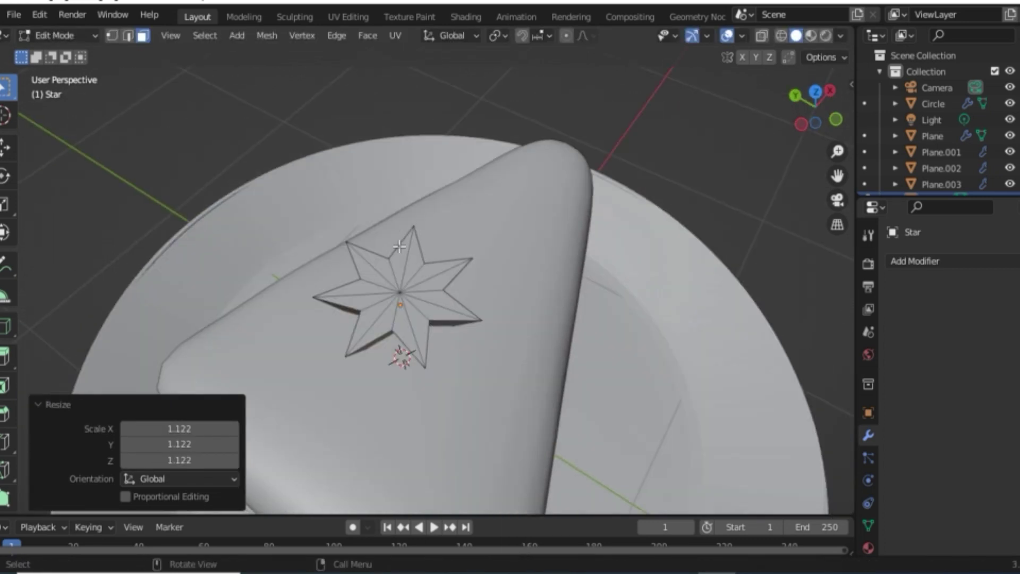
Twist the star's top faces about 17° around the Z axis and fine-tune their scale and rotation
{"action": "middle_click_drag", "start_coordinate": [416, 299], "coordinate": [416, 314]}
{"action": "key", "text": "r"}
{"action": "key", "text": "z"}
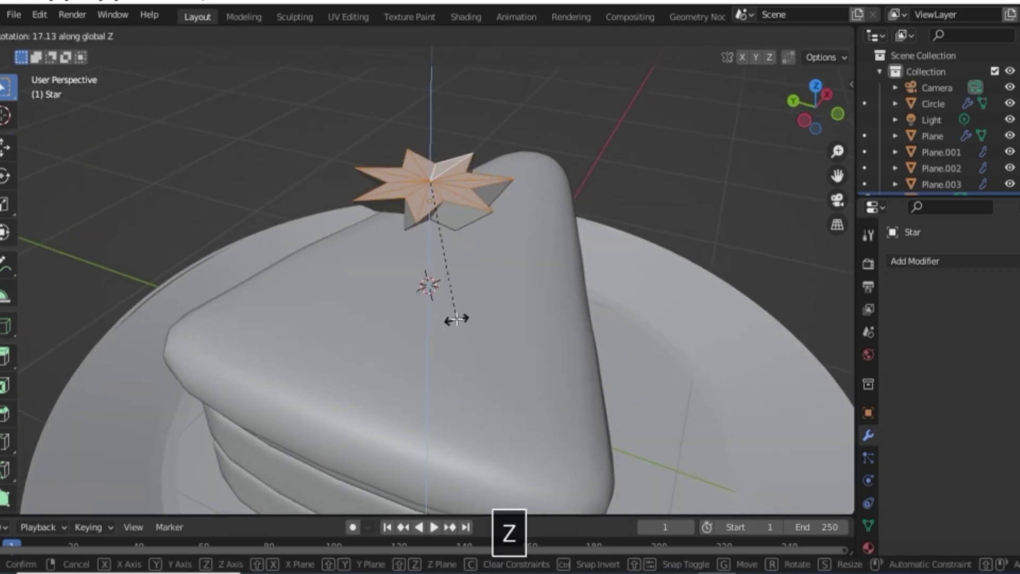
{"action": "left_click", "coordinate": [455, 321]}
{"action": "key", "text": "s"}
{"action": "left_click", "coordinate": [534, 277]}
{"action": "key", "text": "r"}
{"action": "left_click", "coordinate": [499, 282]}
Extrude the star's top faces upward, rotate them 20.1° about Z, and scale them to about 0.74
{"action": "key", "text": "e"}
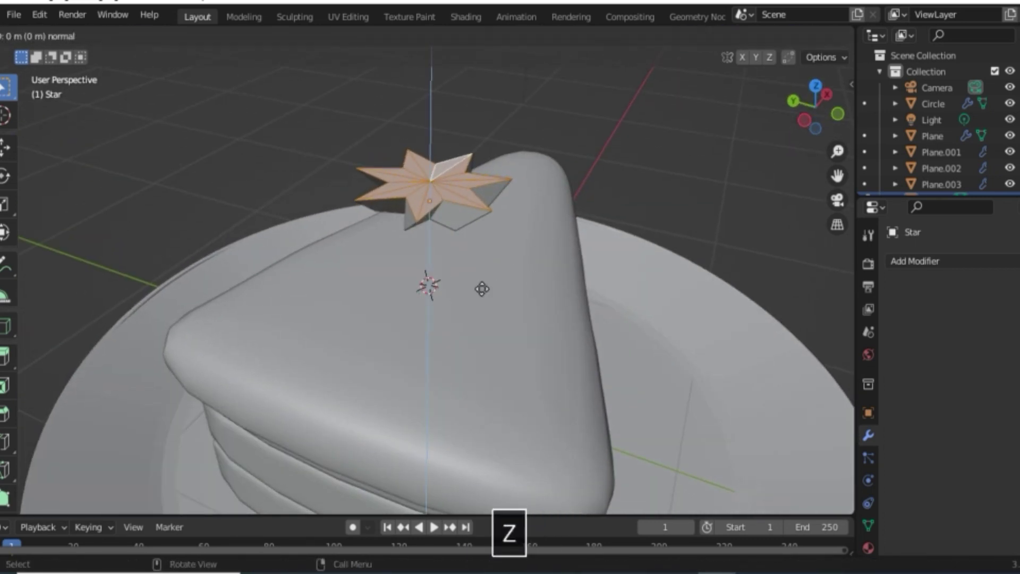
{"action": "key", "text": "z"}
{"action": "left_click", "coordinate": [482, 261]}
{"action": "key", "text": "r"}
{"action": "key", "text": "z"}
{"action": "left_click", "coordinate": [519, 282]}
{"action": "key", "text": "s"}
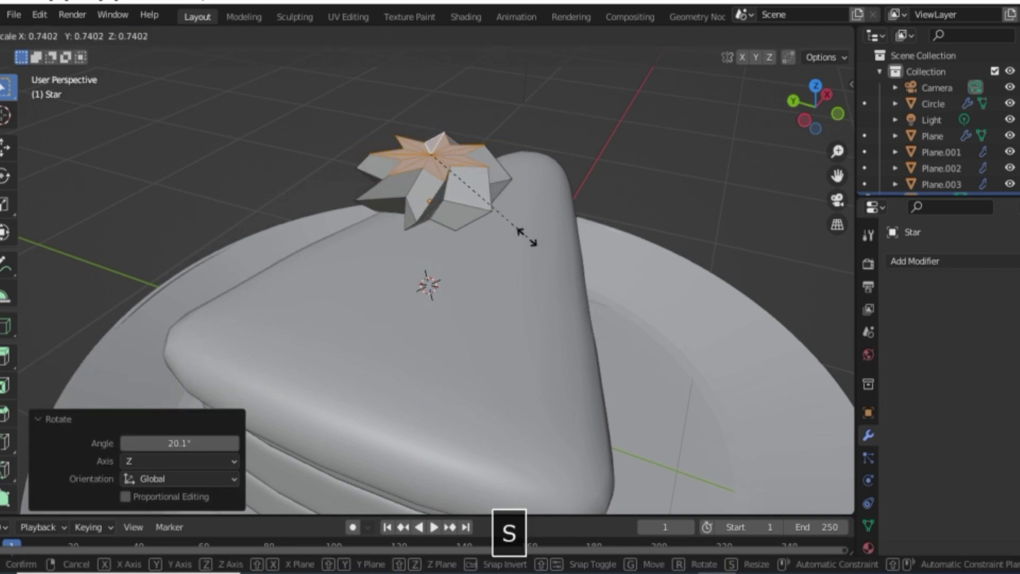
{"action": "left_click", "coordinate": [547, 234]}
Extrude the topping's upper faces another 0.084113 m, twist them about Z, and scale them down
{"action": "key", "text": "e"}
{"action": "left_click", "coordinate": [546, 245]}
{"action": "key", "text": "r"}
{"action": "key", "text": "z"}
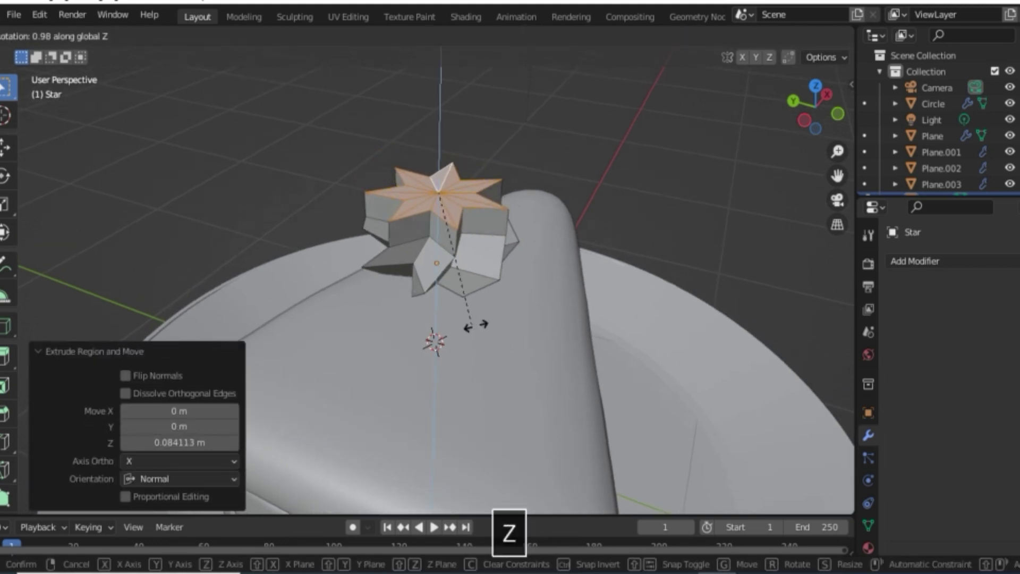
{"action": "left_click", "coordinate": [566, 283]}
{"action": "key", "text": "s"}
{"action": "left_click", "coordinate": [519, 237]}
Extrude the topping's upper faces 0.069826 m, twist them about Z, and scale them to 0.333
{"action": "key", "text": "e"}
{"action": "left_click", "coordinate": [448, 269]}
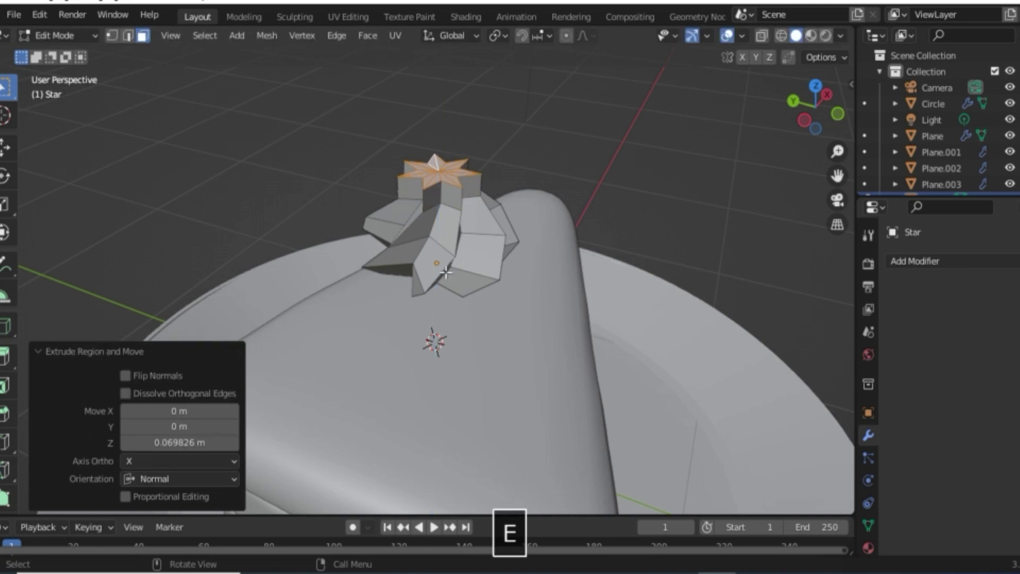
{"action": "key", "text": "r"}
{"action": "key", "text": "z"}
{"action": "left_click", "coordinate": [489, 273]}
{"action": "key", "text": "s"}
{"action": "left_click", "coordinate": [483, 196]}
Extrude a final narrow section, rotate it 35.1° about Z, and shrink it into a pointed tip
{"action": "key", "text": "e"}
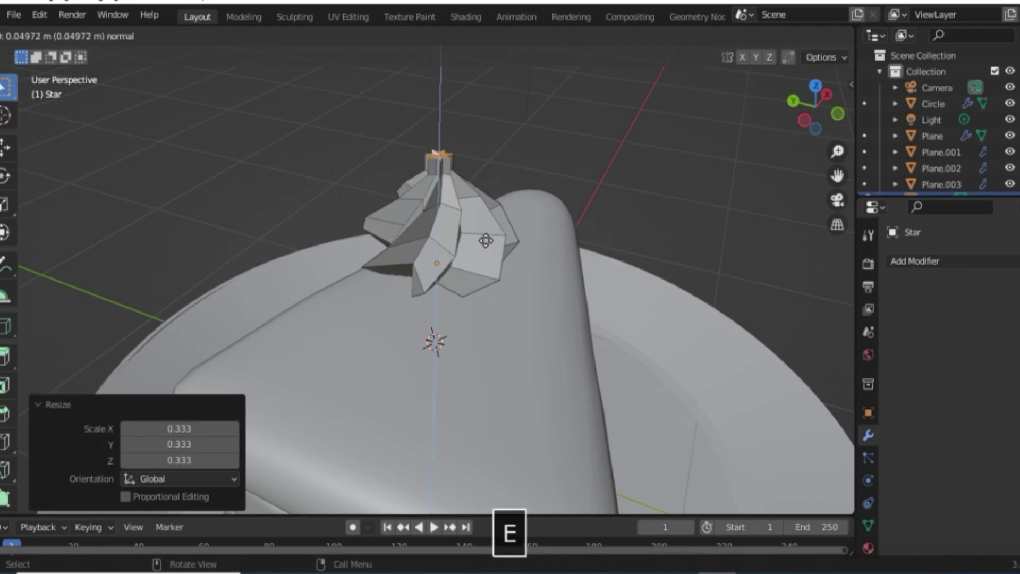
{"action": "left_click", "coordinate": [445, 261]}
{"action": "key", "text": "r"}
{"action": "key", "text": "z"}
{"action": "left_click", "coordinate": [476, 258]}
{"action": "key", "text": "s"}
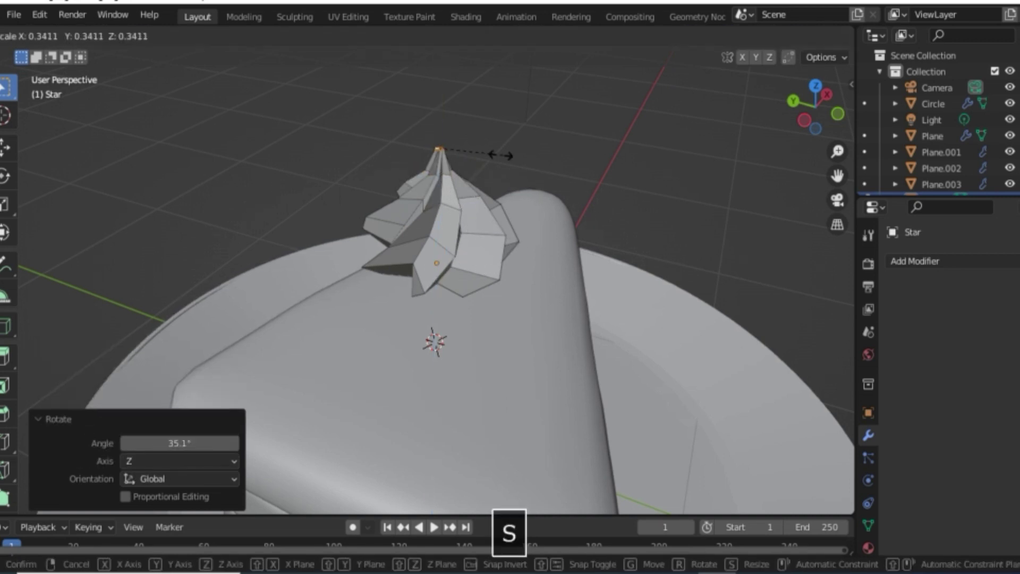
{"action": "left_click", "coordinate": [467, 148]}
Return to Object Mode, shade the swirl topping smooth, and add a Subdivision Surface modifier to it
{"action": "key", "text": "Tab"}
{"action": "right_click", "coordinate": [464, 154]}
{"action": "left_click", "coordinate": [466, 148]}
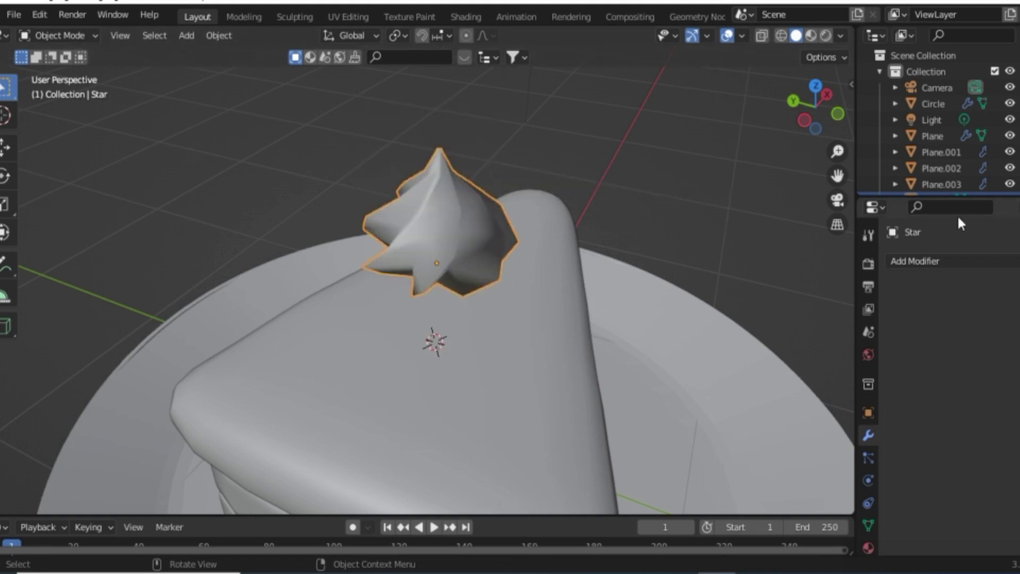
{"action": "left_click", "coordinate": [927, 262]}
{"action": "scroll", "coordinate": [751, 519], "scroll_direction": "down", "scroll_amount": 3}
{"action": "left_click", "coordinate": [733, 501]}
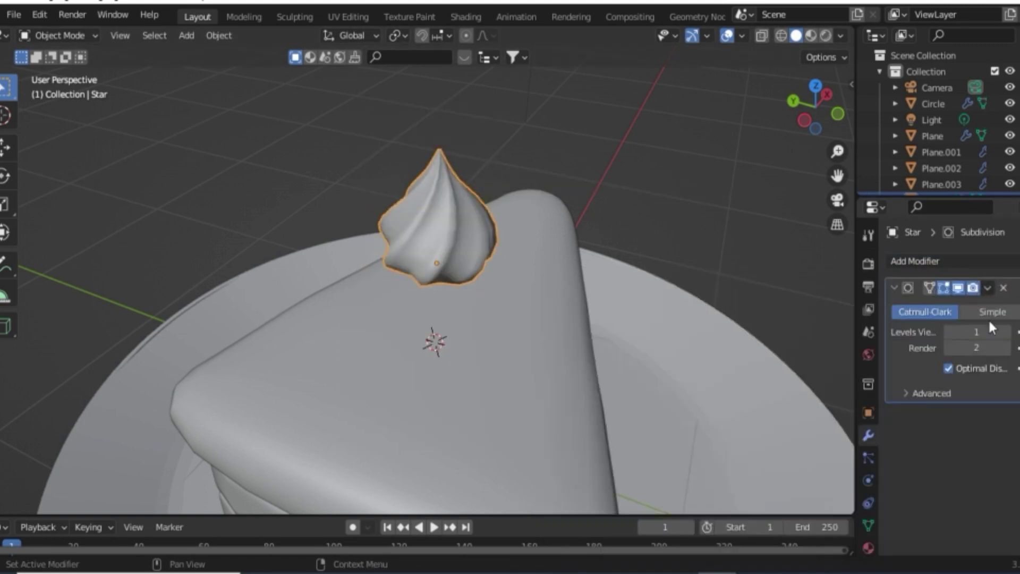
Scale the swirl topping by 1.364 and lower it 0.33005 m along Z onto the icing
{"action": "key", "text": "s"}
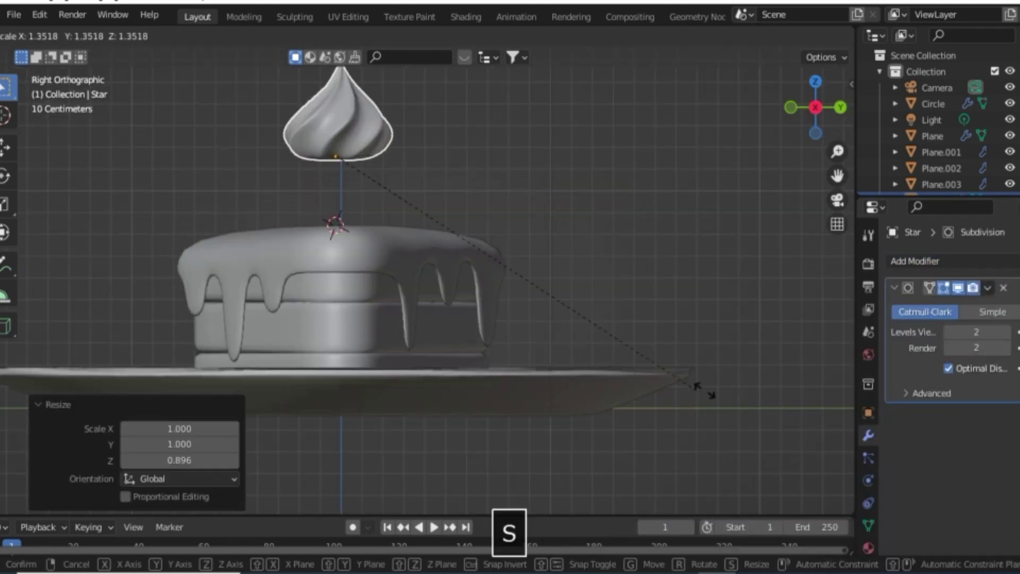
{"action": "left_click", "coordinate": [724, 388]}
{"action": "key", "text": "g"}
{"action": "key", "text": "z"}
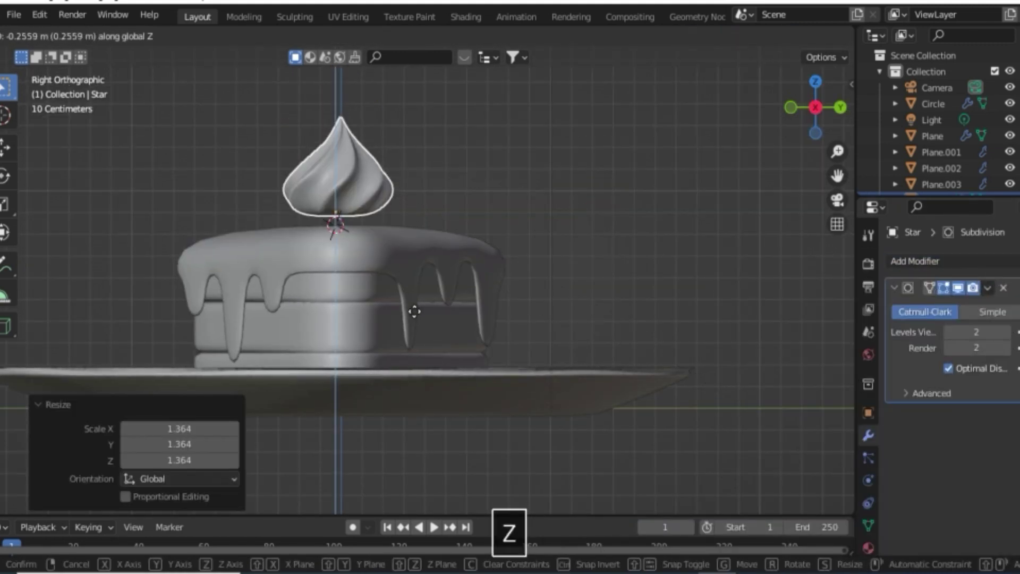
{"action": "left_click", "coordinate": [343, 342]}
Shift the swirl topping horizontally by 0.14764 m in X and 0.17533 m in Y
{"action": "middle_click_drag", "start_coordinate": [343, 342], "coordinate": [287, 456]}
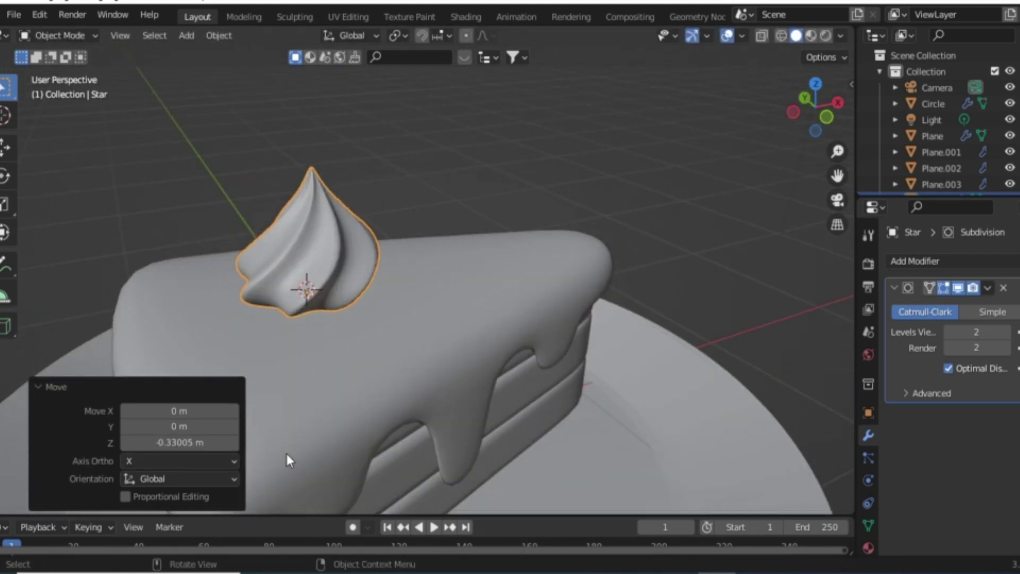
{"action": "key", "text": "g"}
{"action": "key", "text": "shift+z"}
{"action": "left_click", "coordinate": [390, 382]}
Add a UV sphere on the icing beside the swirl and scale it down to berry size
{"action": "key", "text": "shift+a"}
{"action": "mouse_move", "coordinate": [404, 239]}
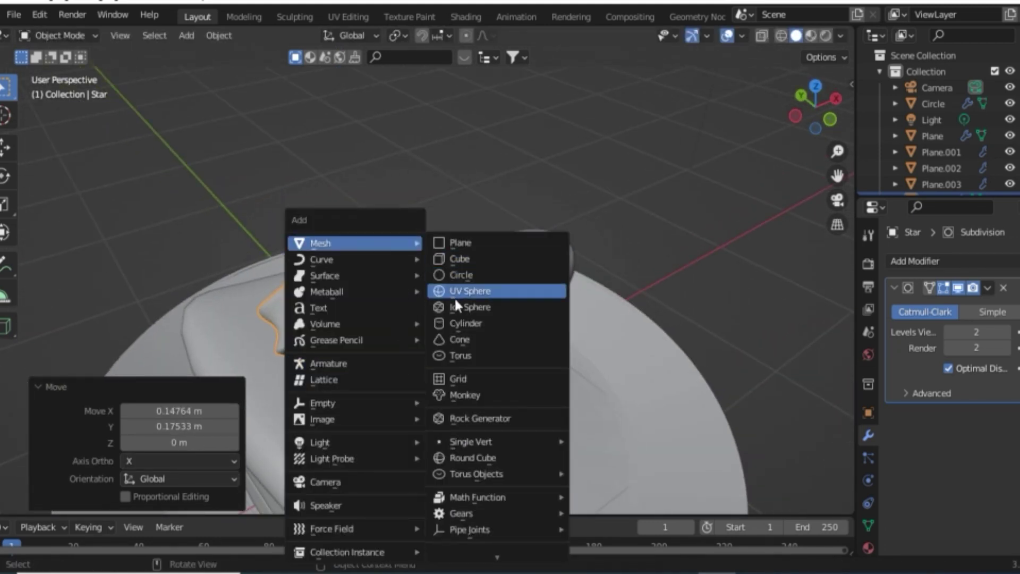
{"action": "left_click", "coordinate": [454, 296]}
{"action": "key", "text": "s"}
{"action": "left_click", "coordinate": [432, 403]}
Push the sphere's top faces down along Z to form a small dent, and return to Object Mode
{"action": "key", "text": "Tab"}
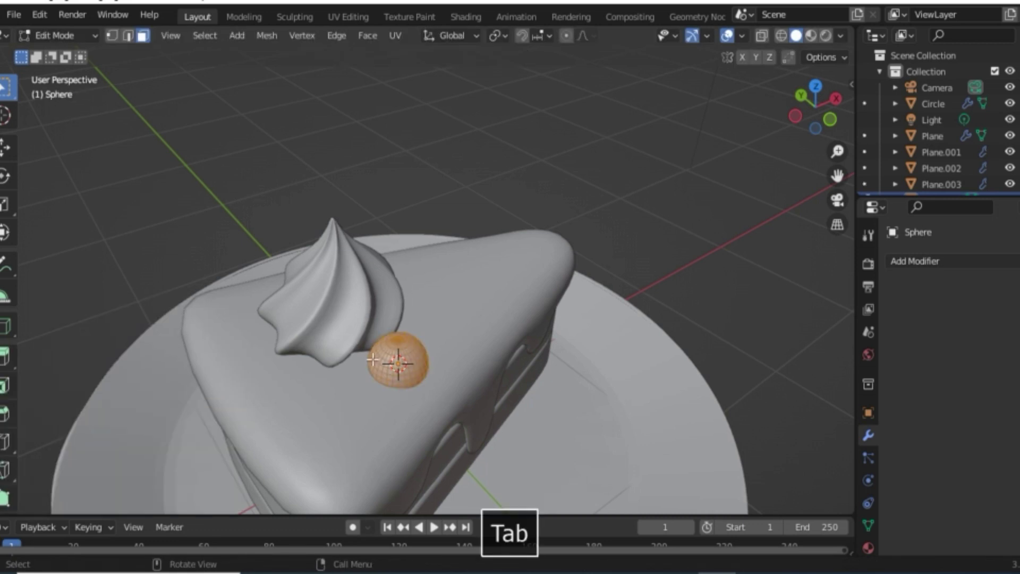
{"action": "scroll", "coordinate": [392, 389], "scroll_direction": "up", "scroll_amount": 2}
{"action": "scroll", "coordinate": [391, 388], "scroll_direction": "up", "scroll_amount": 3}
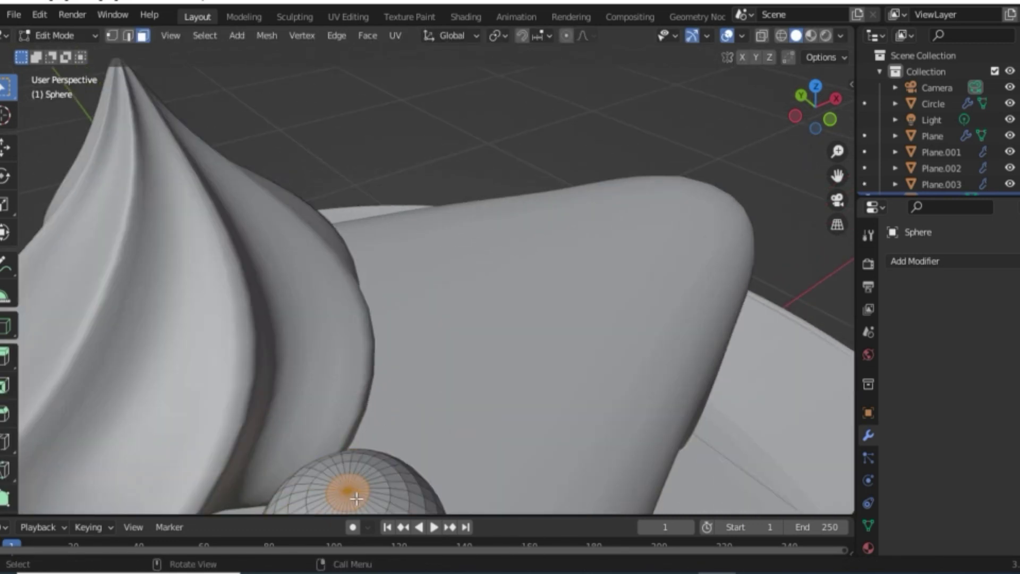
{"action": "key", "text": "g"}
{"action": "key", "text": "z"}
{"action": "left_click", "coordinate": [431, 465]}
{"action": "key", "text": "Tab"}
{"action": "scroll", "coordinate": [430, 464], "scroll_direction": "down", "scroll_amount": 5}
{"action": "middle_click_drag", "start_coordinate": [430, 464], "coordinate": [431, 420], "text": "shift"}
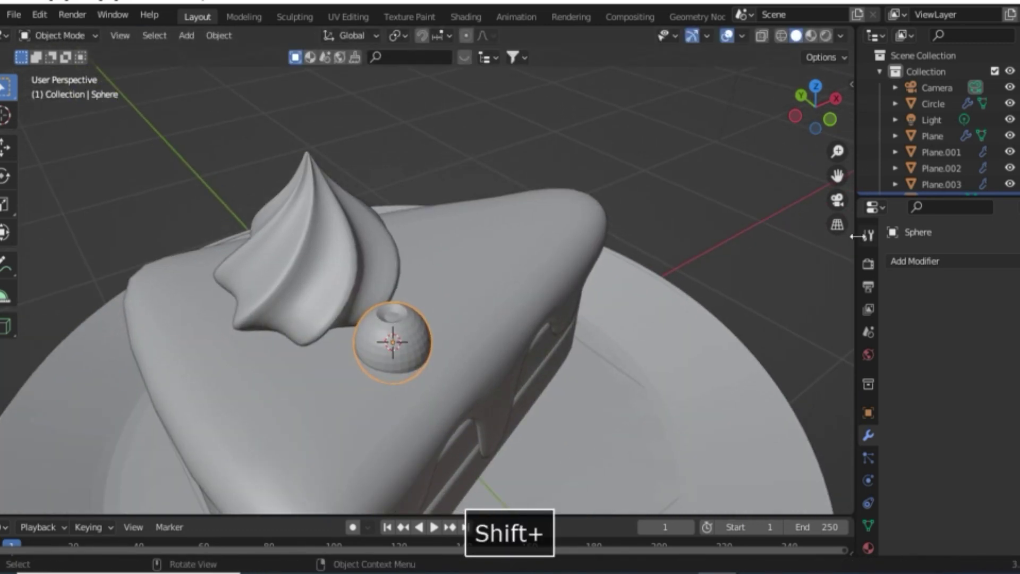
Add a Subdivision Surface modifier to the dented sphere and shade it smooth
{"action": "left_click", "coordinate": [950, 261]}
{"action": "left_click", "coordinate": [767, 506]}
{"action": "right_click", "coordinate": [449, 282]}
{"action": "left_click", "coordinate": [446, 285]}
{"action": "key", "text": "ctrl+z"}
{"action": "right_click", "coordinate": [437, 284]}
{"action": "left_click", "coordinate": [440, 269]}
Raise the sphere slightly along Z to rest on the icing and scale it by 0.795
{"action": "key", "text": "g"}
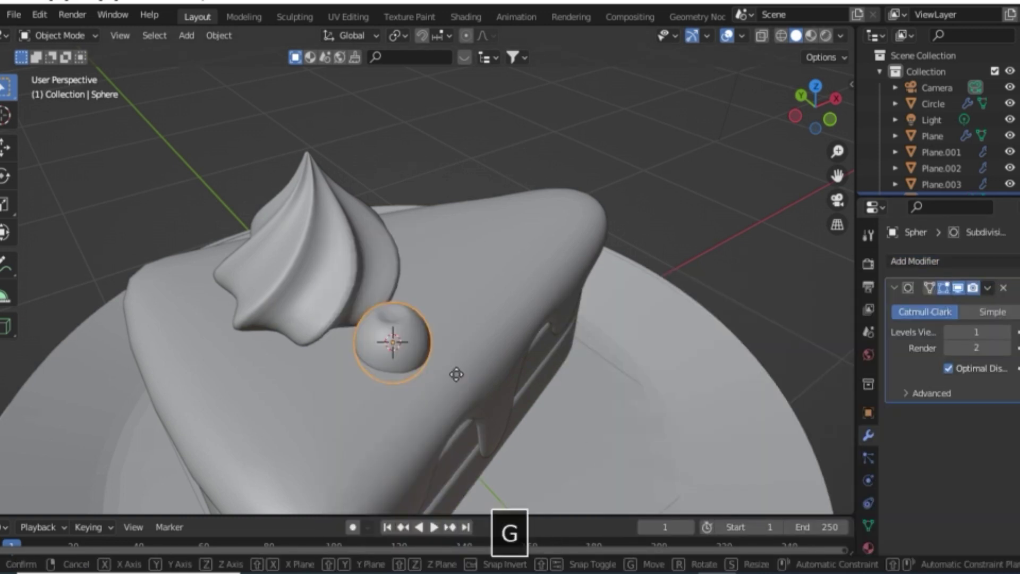
{"action": "key", "text": "z"}
{"action": "left_click", "coordinate": [460, 357]}
{"action": "key", "text": "s"}
{"action": "left_click", "coordinate": [472, 374]}
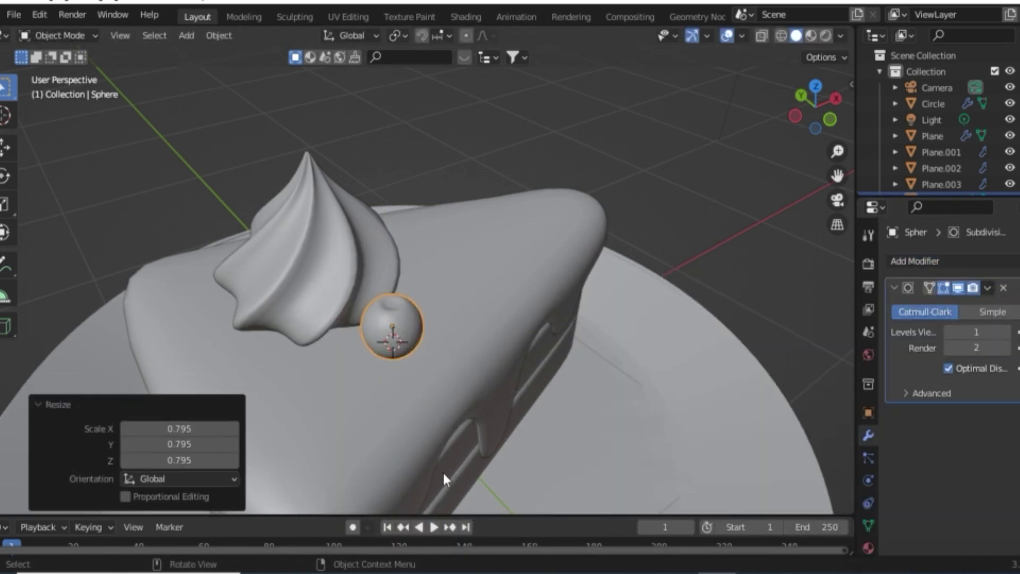
Duplicate the berry sphere and move the copy along X to another spot beside the swirl topping
{"action": "scroll", "coordinate": [442, 471], "scroll_direction": "down", "scroll_amount": 3}
{"action": "key", "text": "shift+d"}
{"action": "key", "text": "g"}
{"action": "key", "text": "x"}
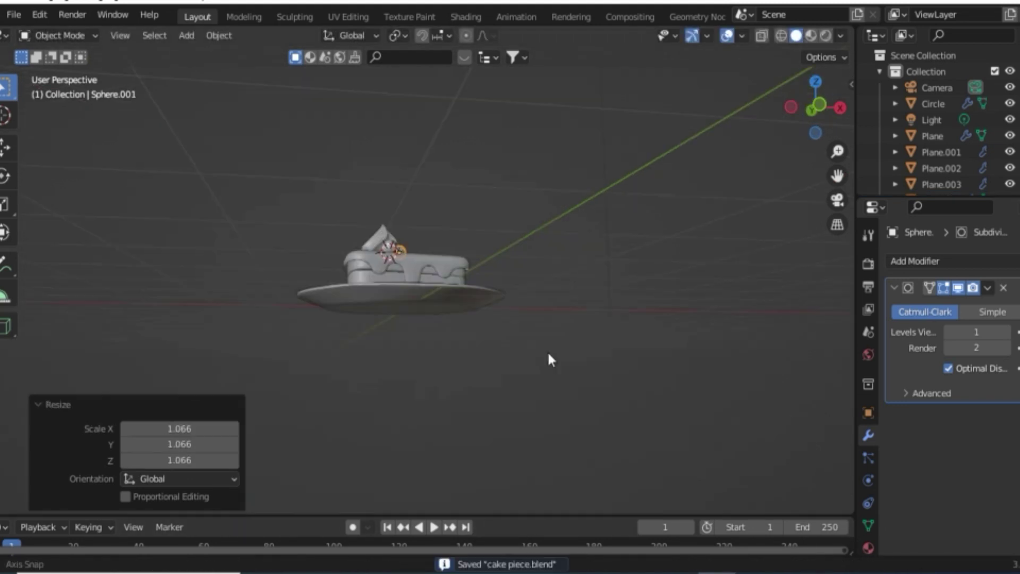
Add a plane, scale it up as a large floor, and move it along Z to sit under the plate
{"action": "middle_click_drag", "start_coordinate": [547, 360], "coordinate": [409, 329]}
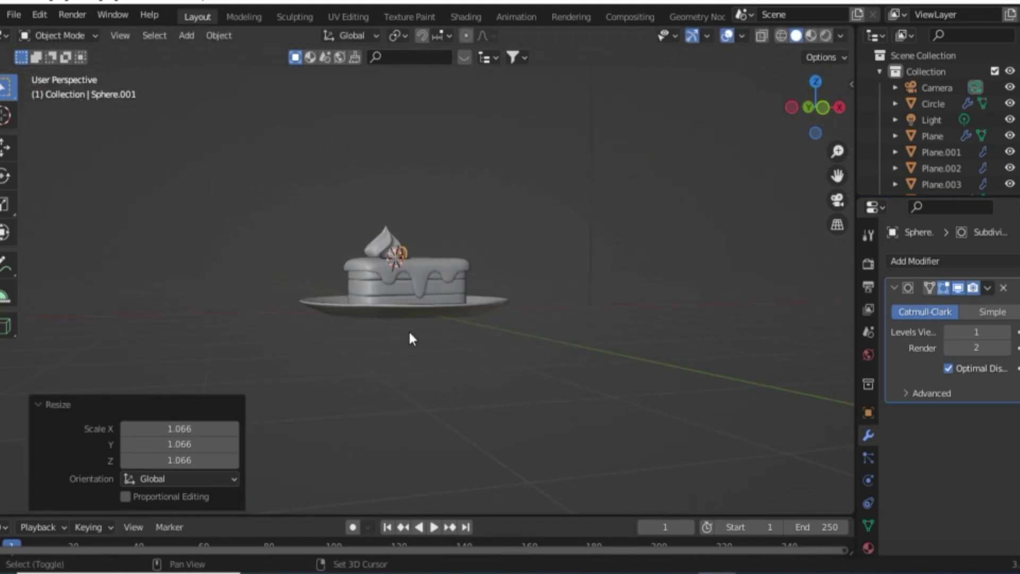
{"action": "key", "text": "shift+a"}
{"action": "mouse_move", "coordinate": [366, 243]}
{"action": "left_click", "coordinate": [478, 243]}
{"action": "key", "text": "s"}
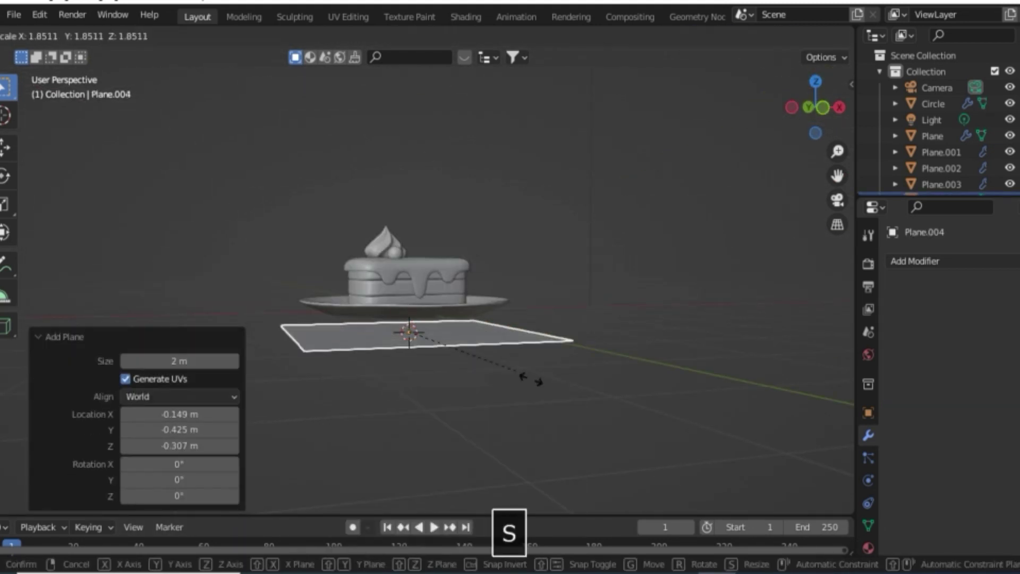
{"action": "left_click", "coordinate": [39, 460]}
{"action": "key", "text": "3"}
{"action": "key", "text": "g"}
{"action": "key", "text": "z"}
{"action": "left_click", "coordinate": [446, 387]}
Raise a backdrop wall from the floor plane's back edge along Z and bevel the corner into a smooth curve
{"action": "middle_click_drag", "start_coordinate": [447, 388], "coordinate": [475, 438]}
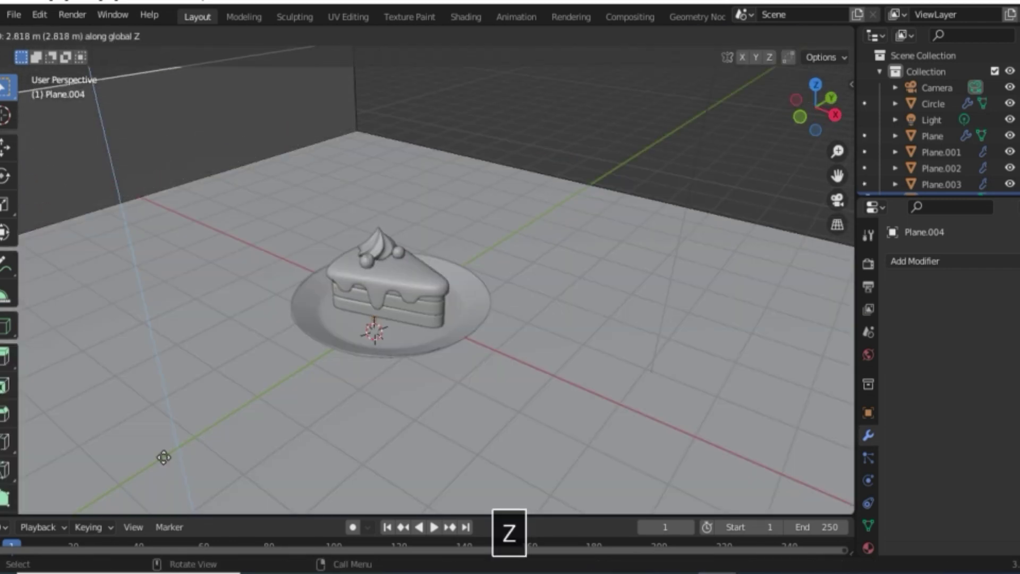
{"action": "left_click", "coordinate": [125, 186]}
{"action": "key", "text": "ctrl+b"}
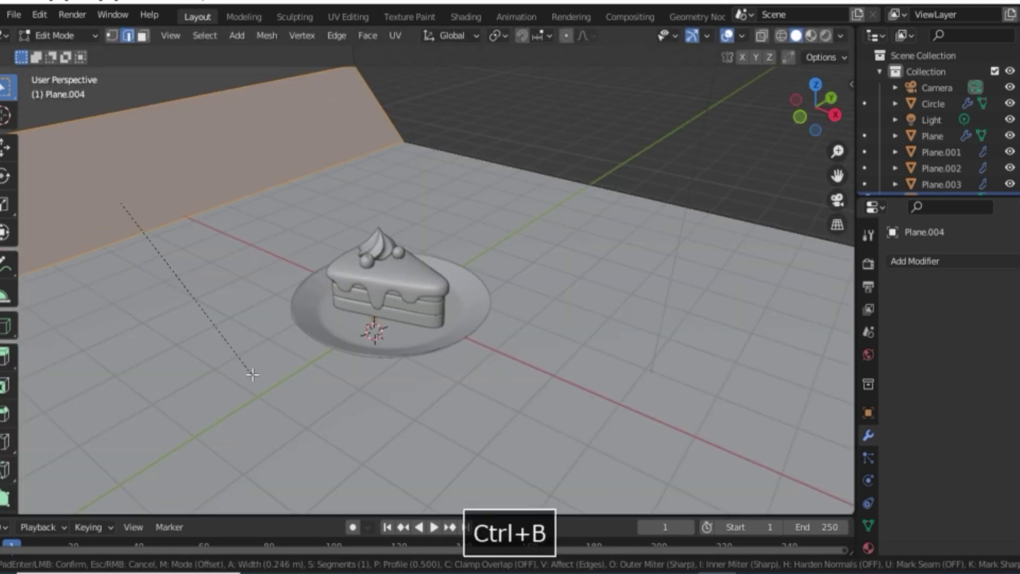
{"action": "left_click", "coordinate": [247, 368]}
{"action": "key", "text": "Tab"}
Scale the curved backdrop along the Y axis and save the file
{"action": "middle_click_drag", "start_coordinate": [246, 355], "coordinate": [450, 303]}
{"action": "key", "text": "s"}
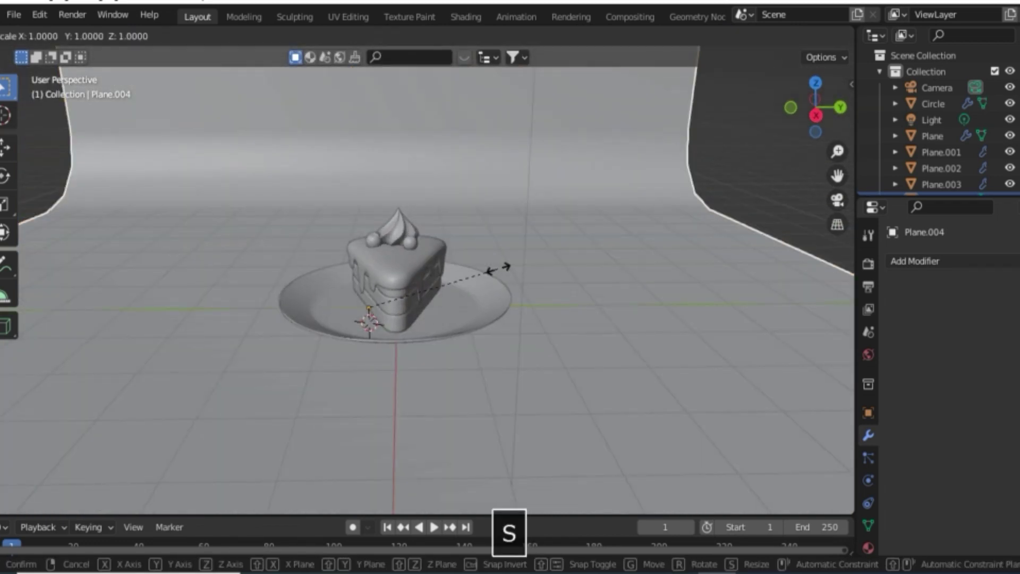
{"action": "key", "text": "y"}
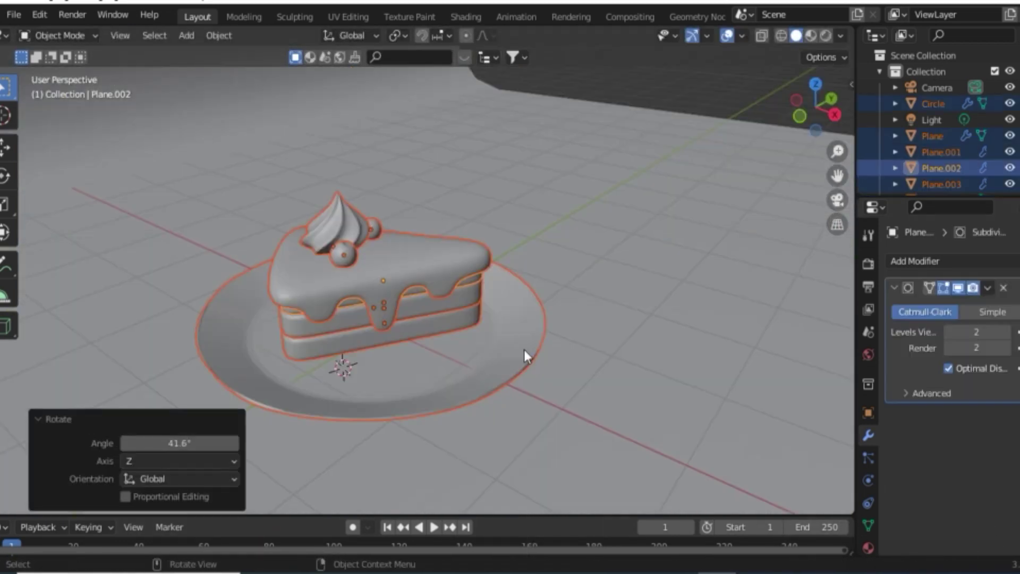
{"action": "key", "text": "ctrl+s"}
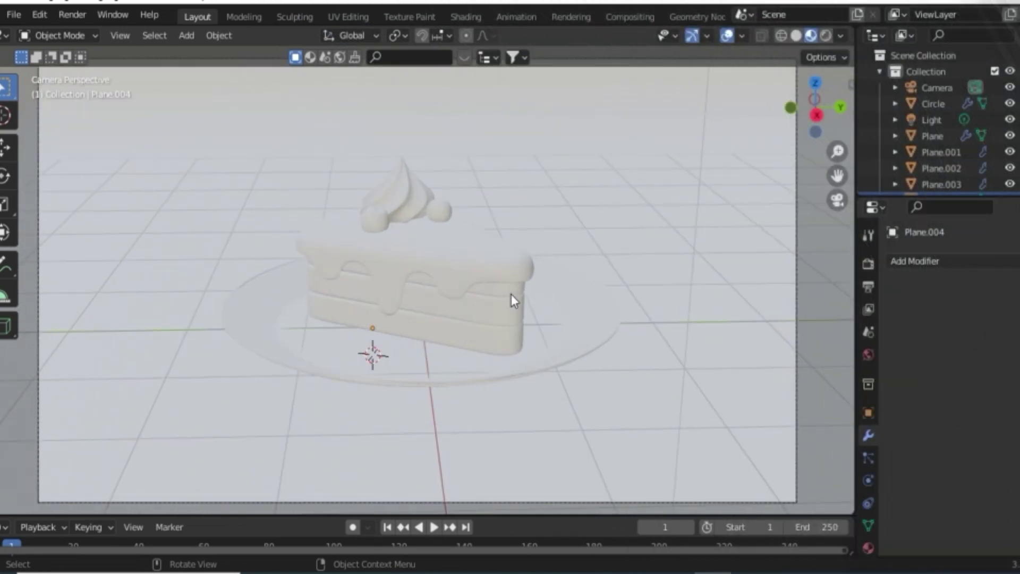
Give the upper cake layer a new material with a pale yellow base color
{"action": "left_click", "coordinate": [512, 299]}
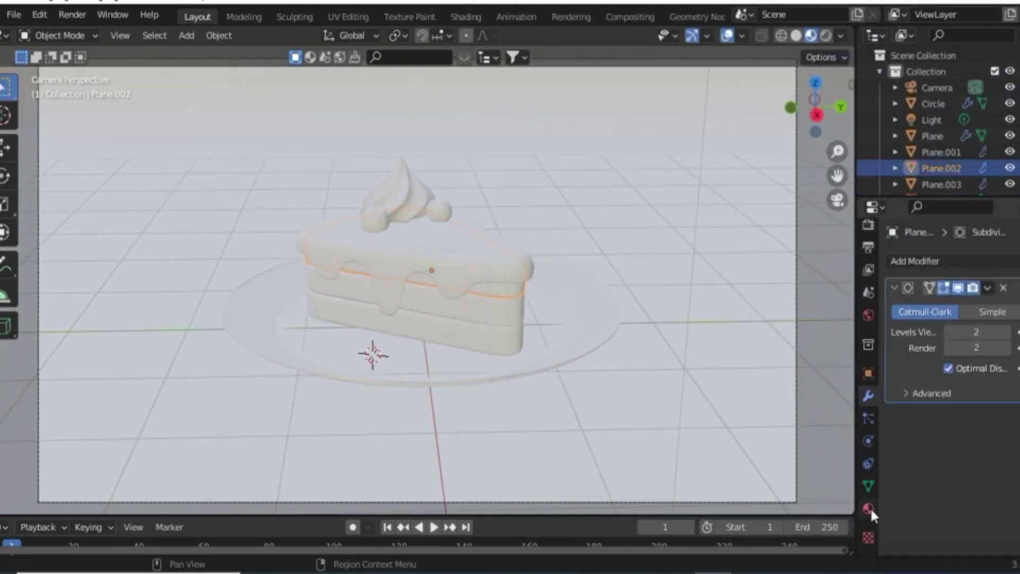
{"action": "left_click", "coordinate": [868, 508]}
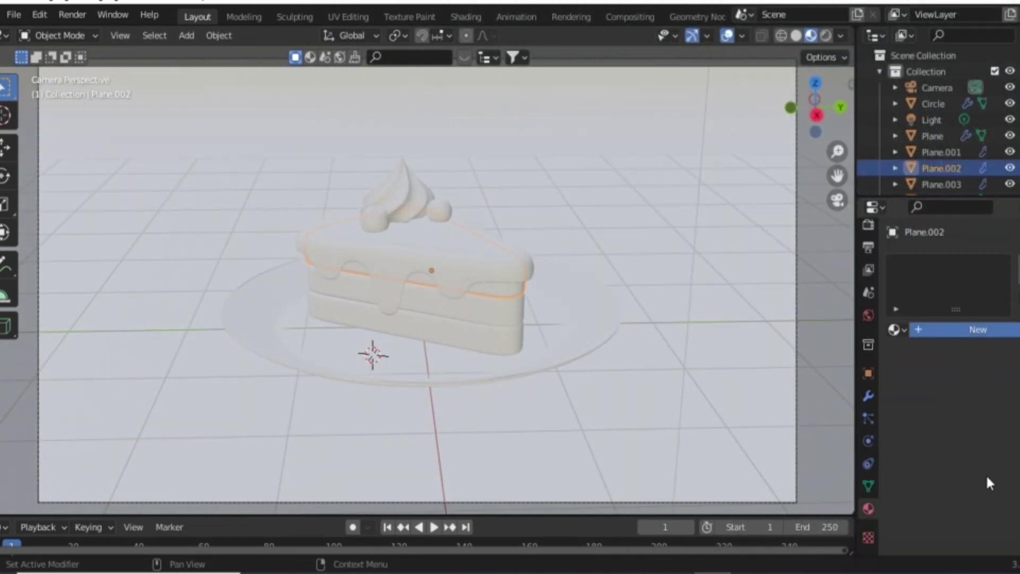
{"action": "left_click", "coordinate": [977, 330]}
{"action": "left_click", "coordinate": [984, 499]}
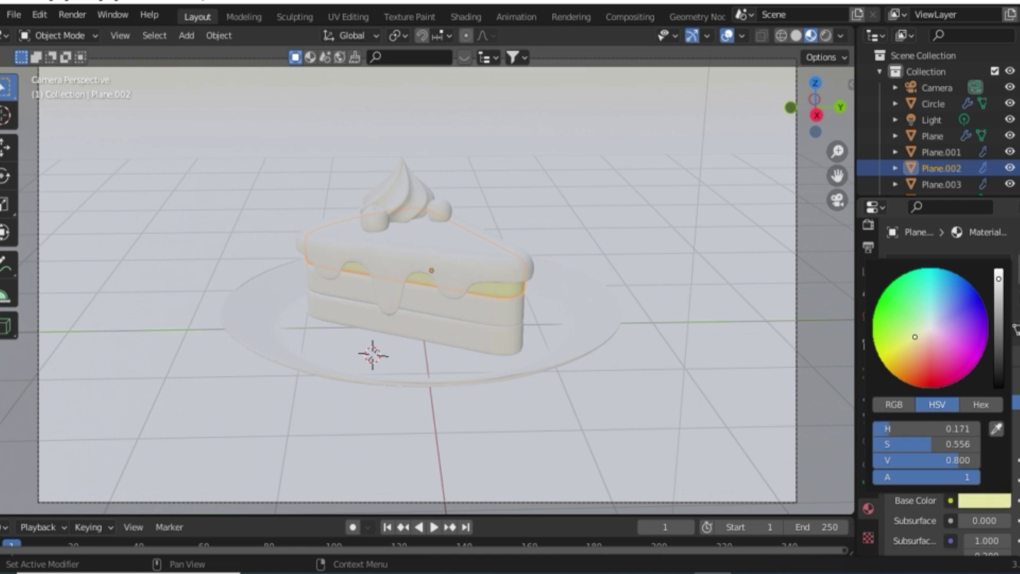
Link the upper layer's yellow material to the bottom cake layer
{"action": "left_click", "coordinate": [505, 337], "text": "shift"}
{"action": "left_click", "coordinate": [511, 292], "text": "shift"}
{"action": "key", "text": "ctrl+l"}
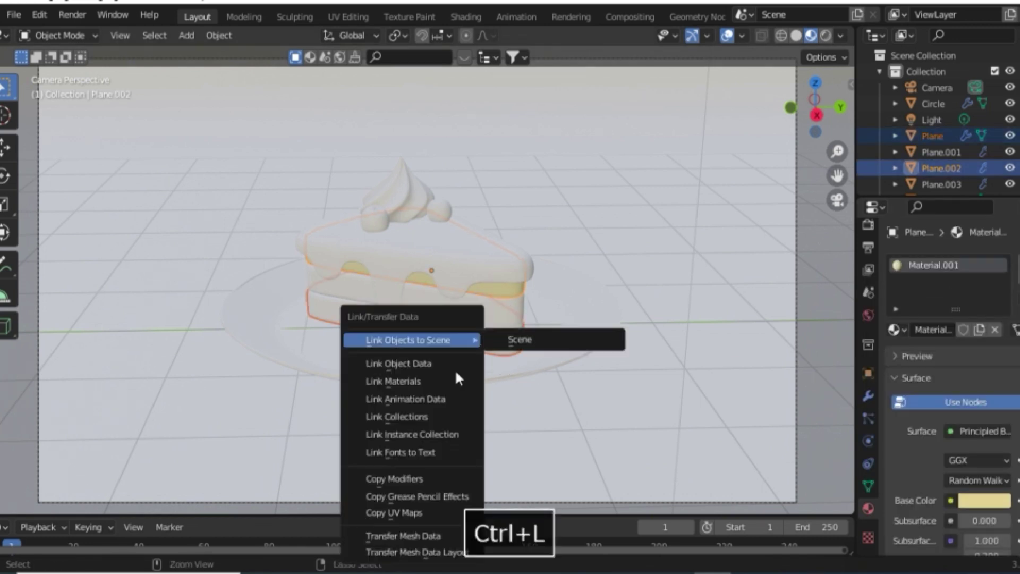
{"action": "left_click", "coordinate": [446, 381]}
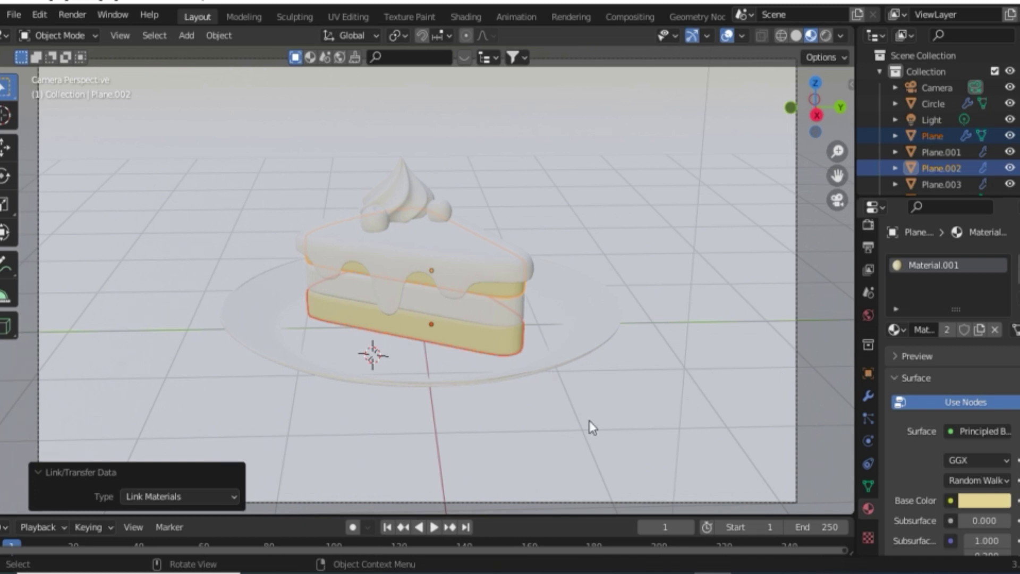
Try a roughness of 0.674 on the yellow cake material and undo the last change
{"action": "scroll", "coordinate": [590, 422], "scroll_direction": "up", "scroll_amount": 2}
{"action": "scroll", "coordinate": [995, 419], "scroll_direction": "down", "scroll_amount": 6}
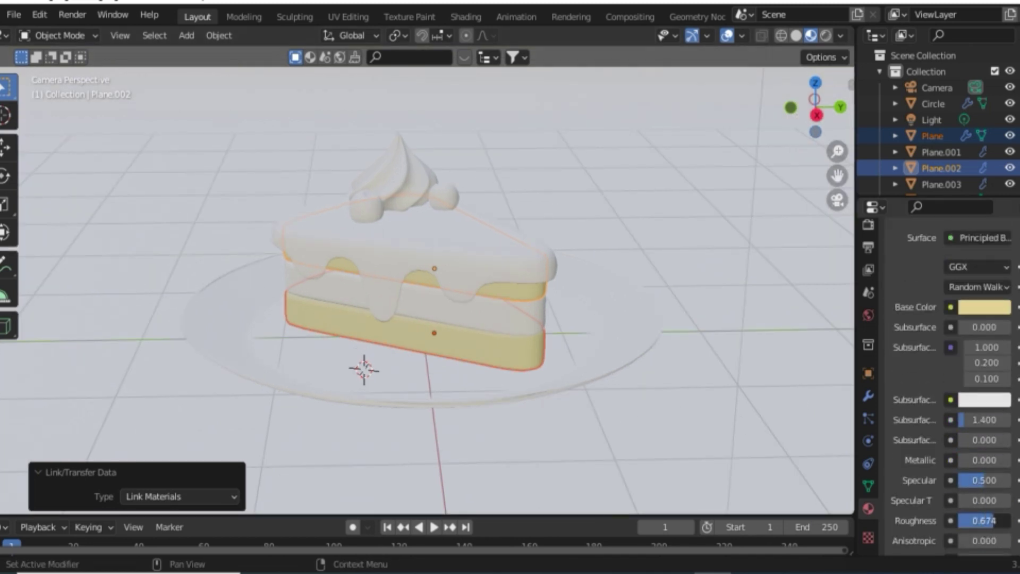
{"action": "key", "text": "ctrl+z"}
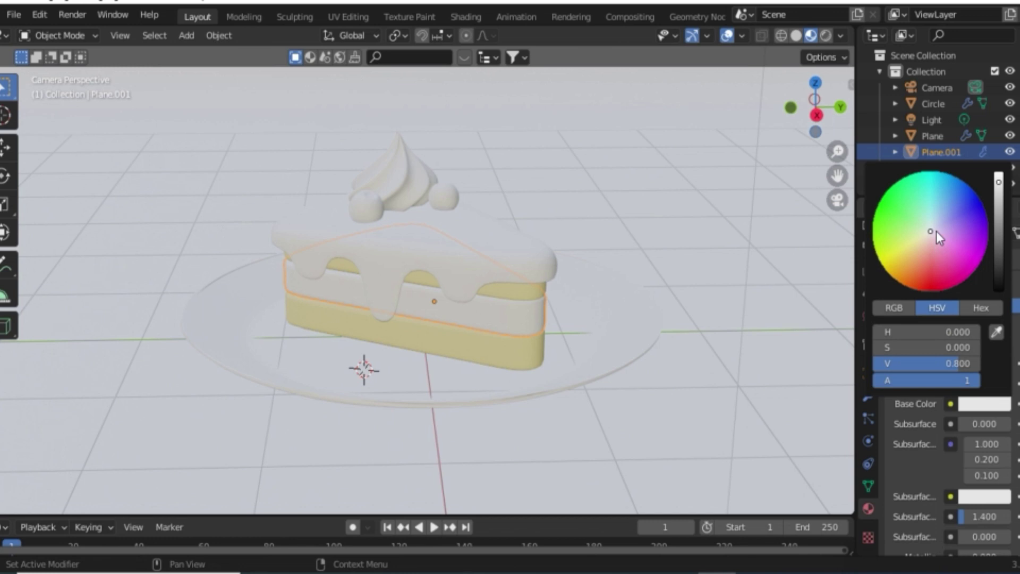
Tint the base color of the middle cake layer's material a very pale pink
{"action": "left_click_drag", "start_coordinate": [936, 234], "coordinate": [935, 236]}
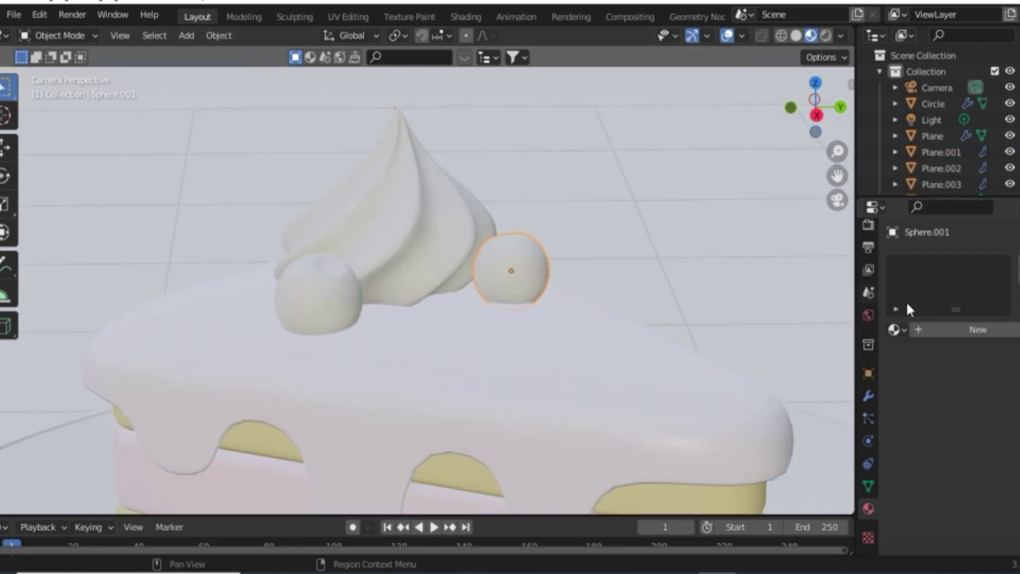
Give the berry beside the swirl a new material with a crimson base color of hue 0.985, saturation 0.977 and value 0.800
{"action": "left_click", "coordinate": [937, 330]}
{"action": "left_click", "coordinate": [1005, 504]}
{"action": "left_click", "coordinate": [931, 361]}
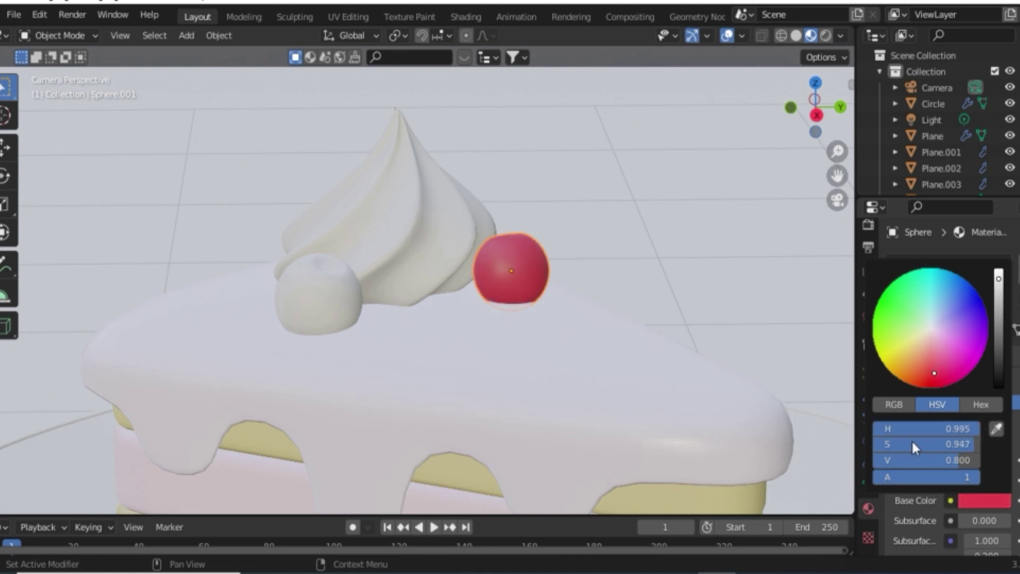
{"action": "left_click", "coordinate": [984, 501]}
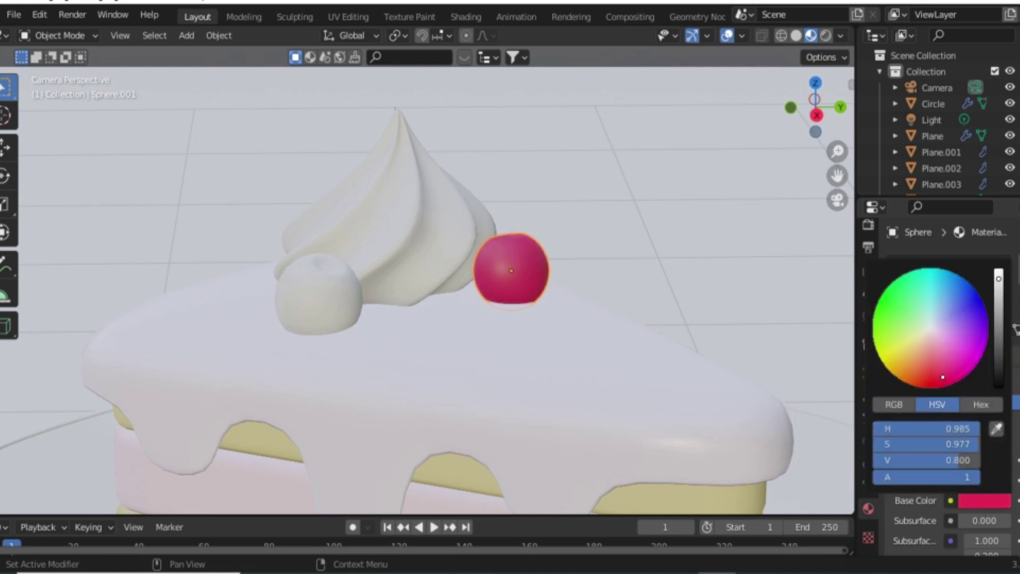
Link the crimson berry's material to the uncolored berry on the icing
{"action": "left_click", "coordinate": [319, 294]}
{"action": "left_click", "coordinate": [511, 270], "text": "shift"}
{"action": "key", "text": "ctrl+l"}
Nudge the smaller berry's position beside the swirl and save the file
{"action": "left_click", "coordinate": [513, 270]}
{"action": "key", "text": "g"}
{"action": "left_click", "coordinate": [547, 319]}
{"action": "key", "text": "ctrl+s"}
Duplicate the smaller berry about -0.22 m along Y and move the copy 0.31125 m along X in front of the swirl
{"action": "key", "text": "shift+d"}
{"action": "key", "text": "y"}
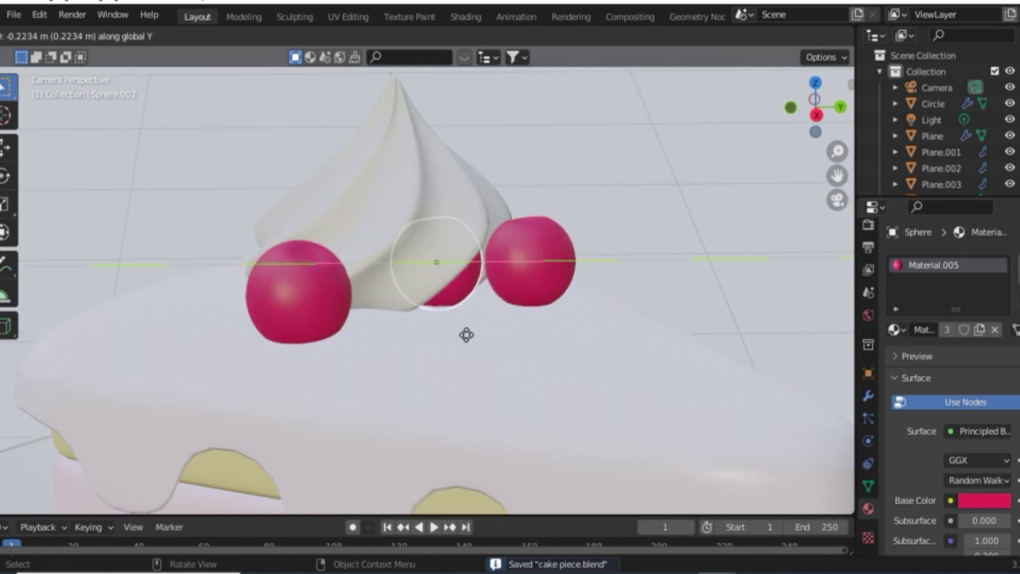
{"action": "left_click", "coordinate": [466, 335]}
{"action": "key", "text": "g"}
{"action": "key", "text": "x"}
{"action": "left_click", "coordinate": [505, 364]}
Scale the middle berry to 0.707, lower it about 0.035 m onto the icing and save the file
{"action": "key", "text": "s"}
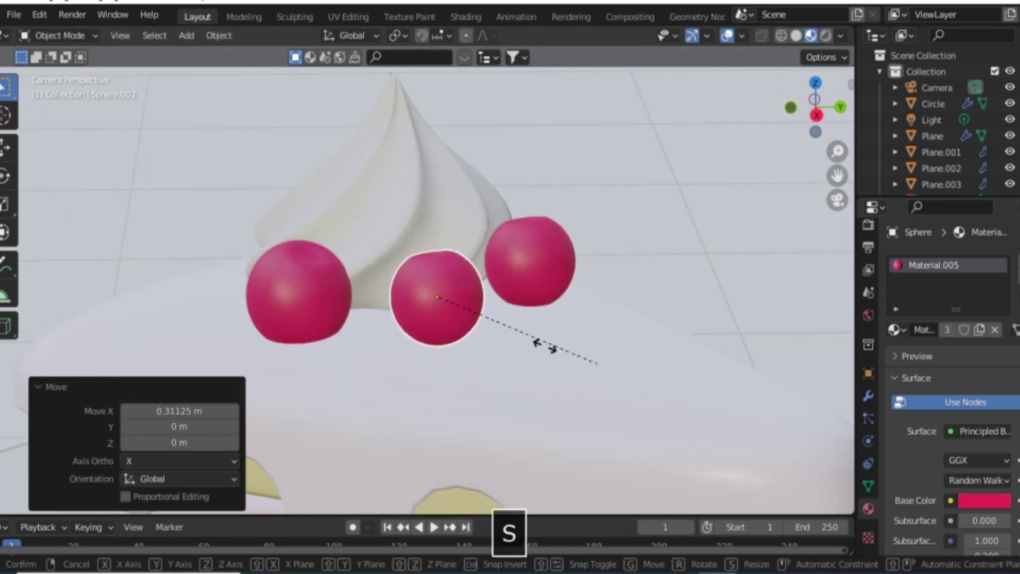
{"action": "left_click", "coordinate": [531, 342]}
{"action": "key", "text": "g"}
{"action": "key", "text": "z"}
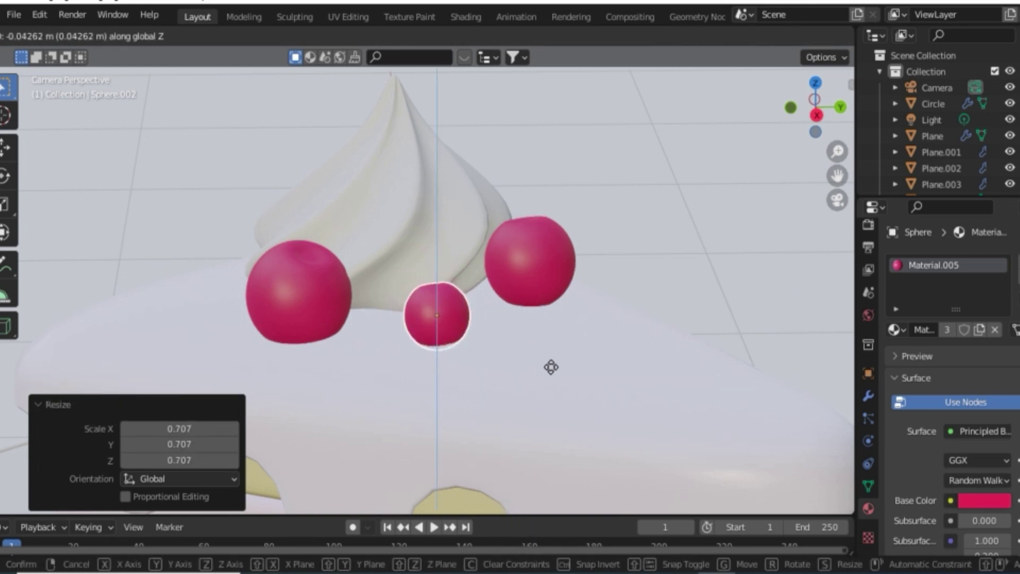
{"action": "left_click", "coordinate": [552, 364]}
{"action": "key", "text": "ctrl+s"}
Replace the small middle berry's material with a new blue one of hue 0.672, saturation 0.862 and value 0.800
{"action": "left_click", "coordinate": [983, 500]}
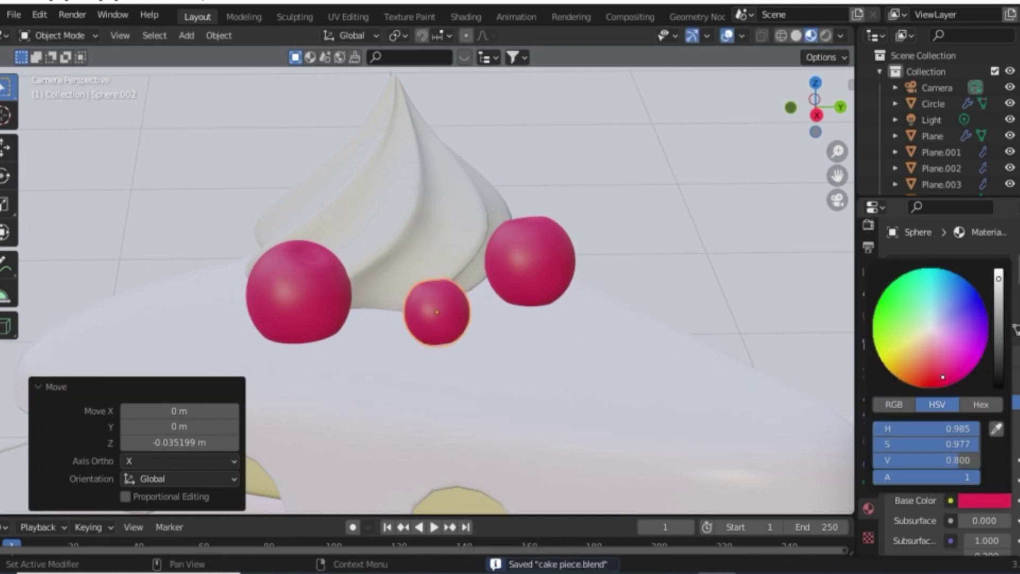
{"action": "left_click", "coordinate": [1006, 332]}
{"action": "left_click", "coordinate": [973, 333]}
{"action": "left_click", "coordinate": [977, 502]}
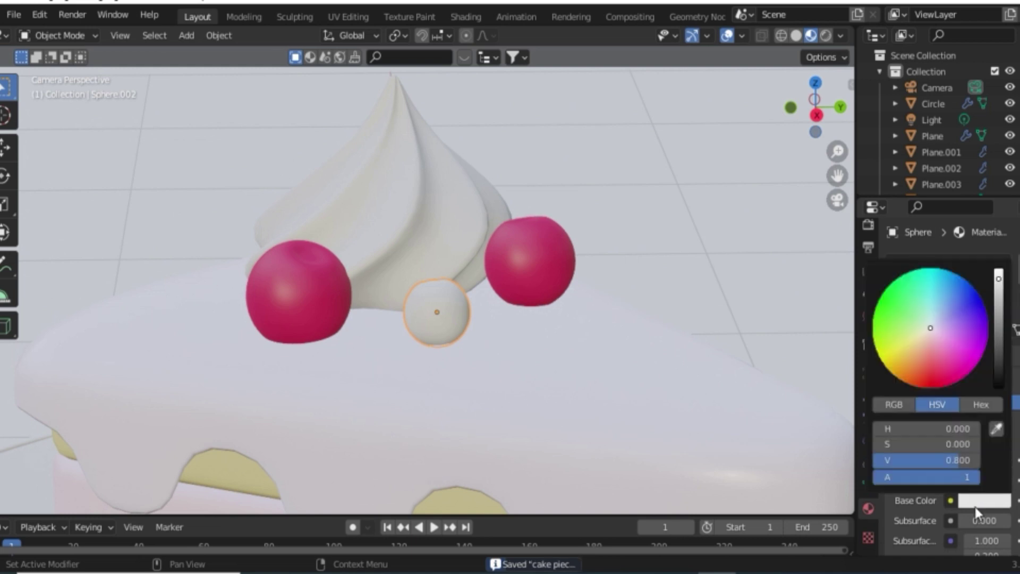
{"action": "left_click", "coordinate": [964, 306]}
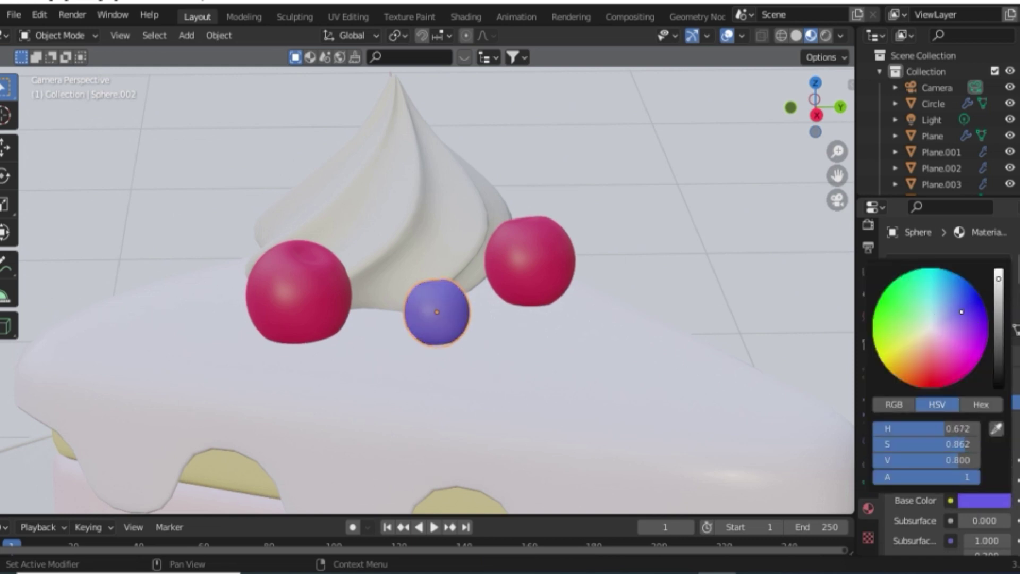
Lower the second blue berry along Z from the icing down to the plate in front of the cake
{"action": "key", "text": "g"}
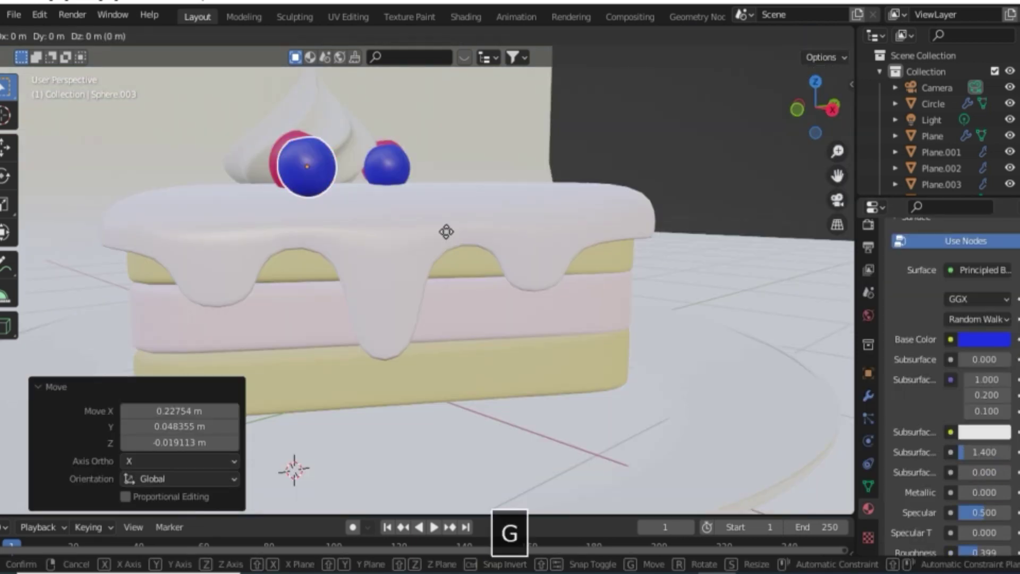
{"action": "key", "text": "z"}
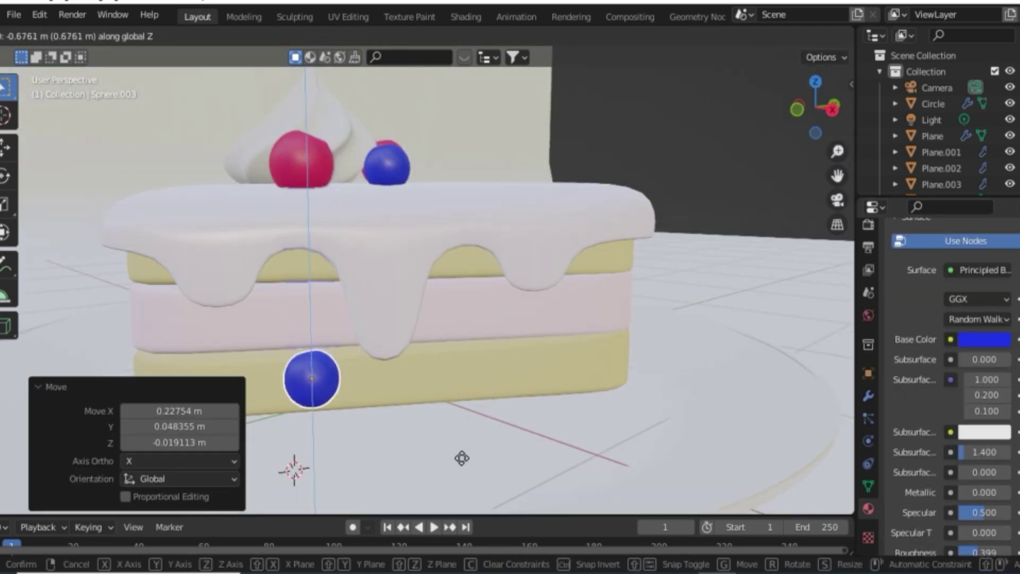
{"action": "left_click", "coordinate": [452, 481]}
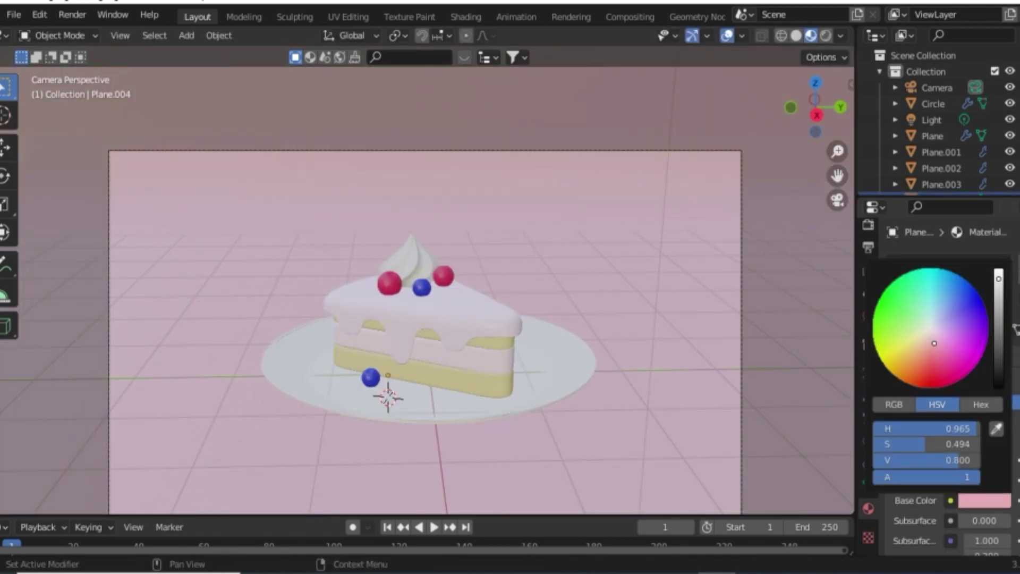
Delete the existing light and add an area light to the scene
{"action": "scroll", "coordinate": [494, 375], "scroll_direction": "down", "scroll_amount": 3}
{"action": "middle_click_drag", "start_coordinate": [494, 375], "coordinate": [430, 200]}
{"action": "key", "text": "Delete"}
{"action": "key", "text": "shift+a"}
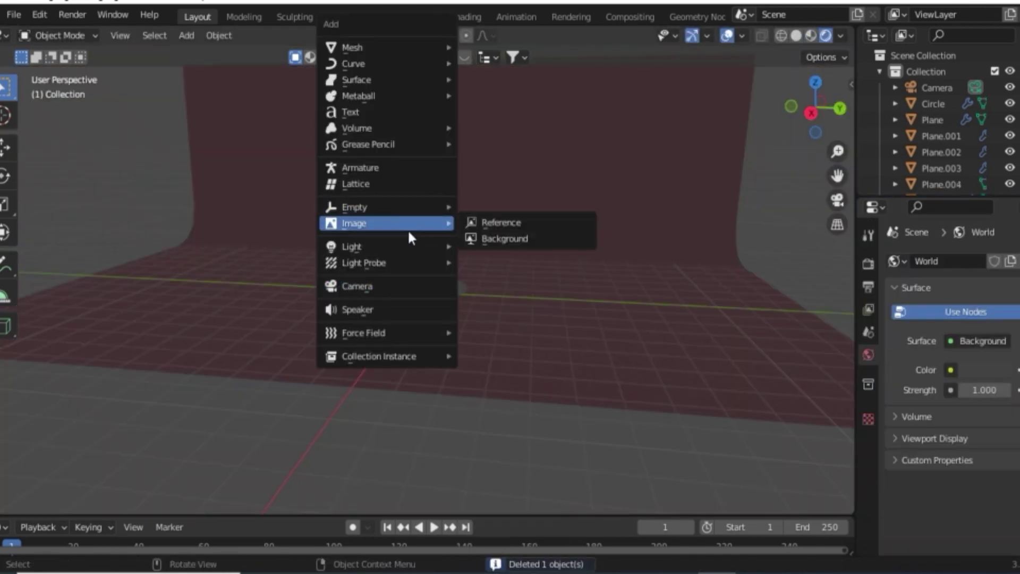
{"action": "mouse_move", "coordinate": [401, 247]}
{"action": "left_click", "coordinate": [503, 299]}
Move the area light over the cake in the top view, shifting it about 7.95 m along X
{"action": "key", "text": "7"}
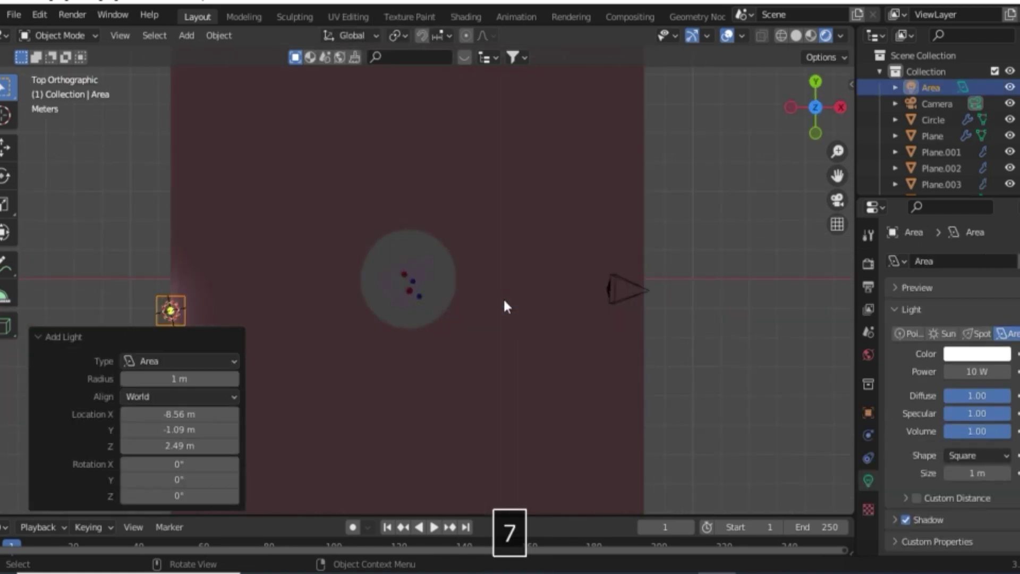
{"action": "key", "text": "g"}
{"action": "left_click", "coordinate": [434, 270]}
{"action": "key", "text": "g"}
{"action": "key", "text": "x"}
{"action": "left_click", "coordinate": [532, 317]}
Resize the area light above the cake and set its power to 100 W
{"action": "key", "text": "s"}
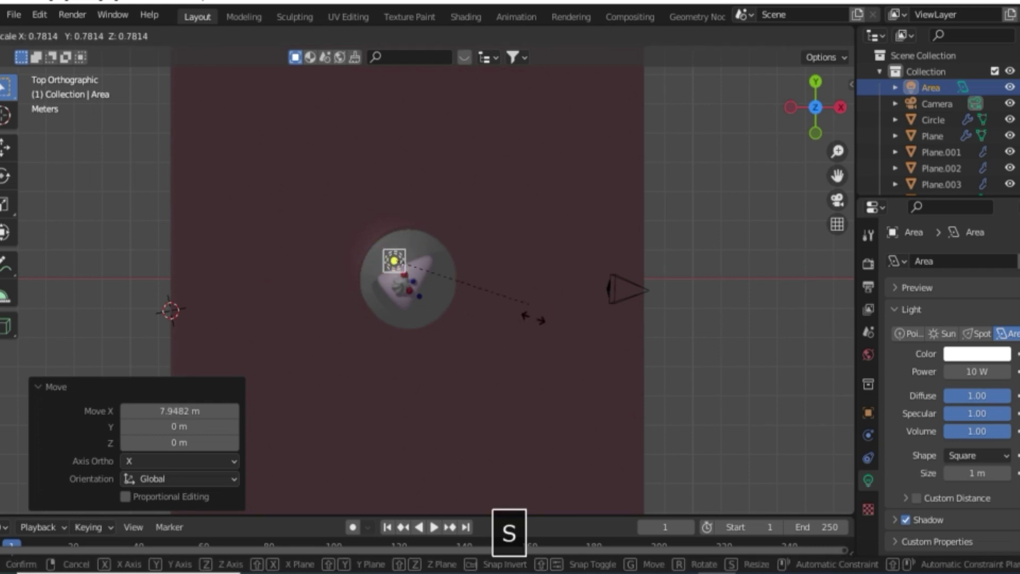
{"action": "left_click", "coordinate": [468, 424]}
{"action": "double_click", "coordinate": [976, 371]}
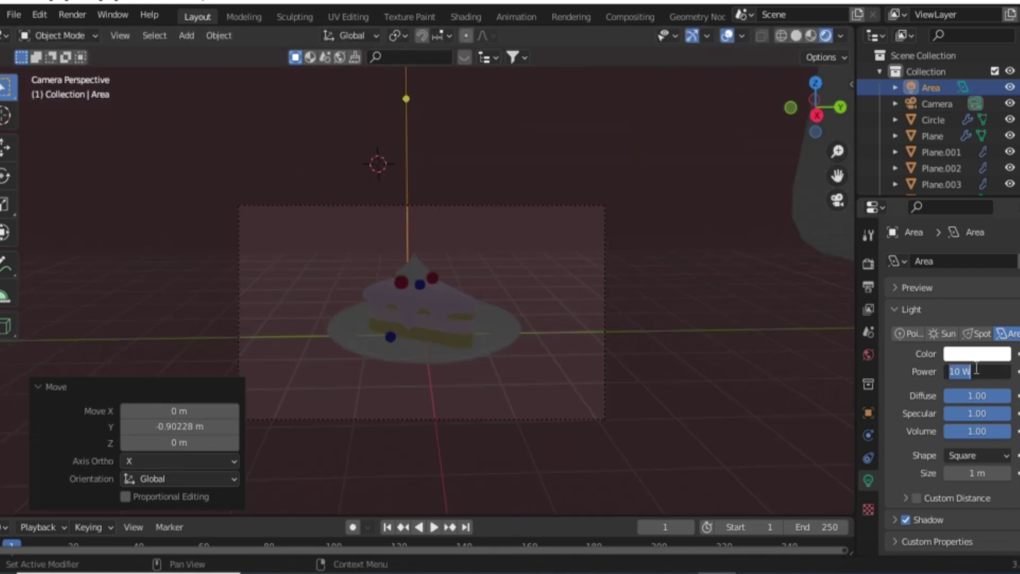
{"action": "key", "text": "Return"}
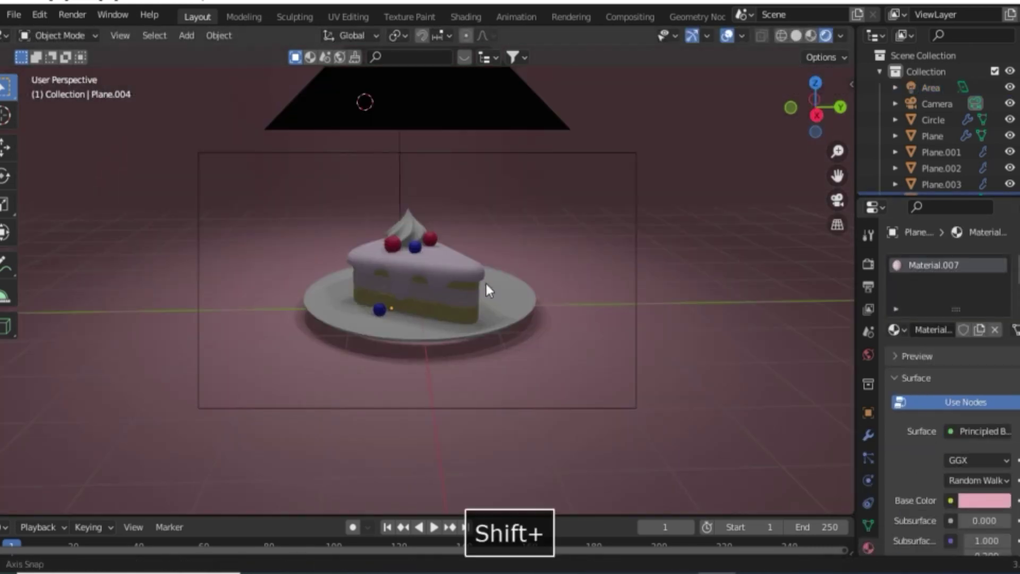
Raise the overhead area light's power to 500 W and check it through the camera
{"action": "middle_click_drag", "start_coordinate": [485, 281], "coordinate": [421, 288]}
{"action": "scroll", "coordinate": [420, 276], "scroll_direction": "down", "scroll_amount": 6}
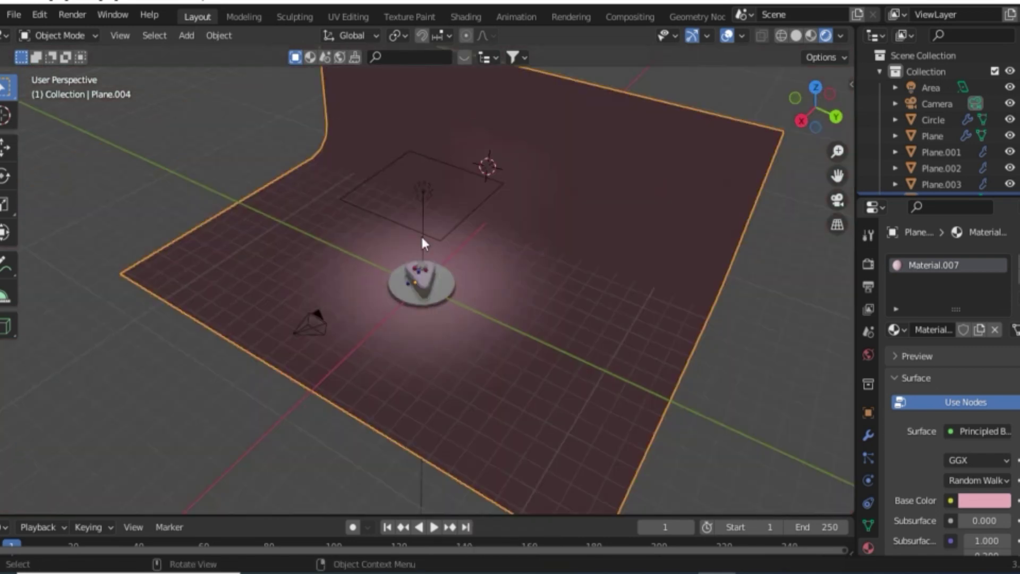
{"action": "scroll", "coordinate": [419, 255], "scroll_direction": "up", "scroll_amount": 2}
{"action": "left_click", "coordinate": [424, 148]}
{"action": "left_click", "coordinate": [837, 200]}
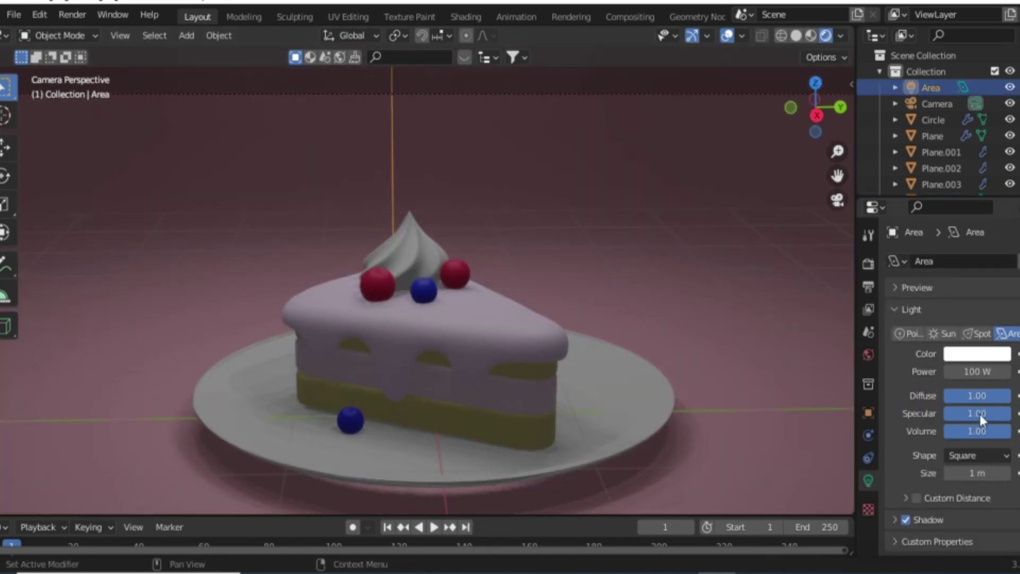
{"action": "left_click", "coordinate": [974, 373]}
{"action": "type", "text": "500"}
{"action": "key", "text": "Return"}
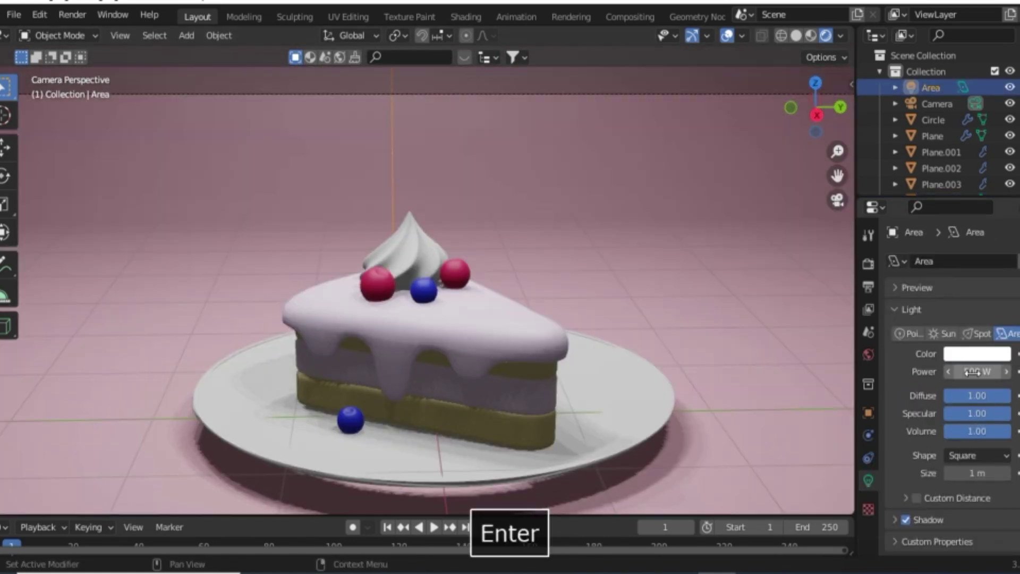
Place the two rotated 200 W area light copies on opposite sides of the cake along Y, moving the second 9.2765 m
{"action": "scroll", "coordinate": [379, 335], "scroll_direction": "down", "scroll_amount": 3}
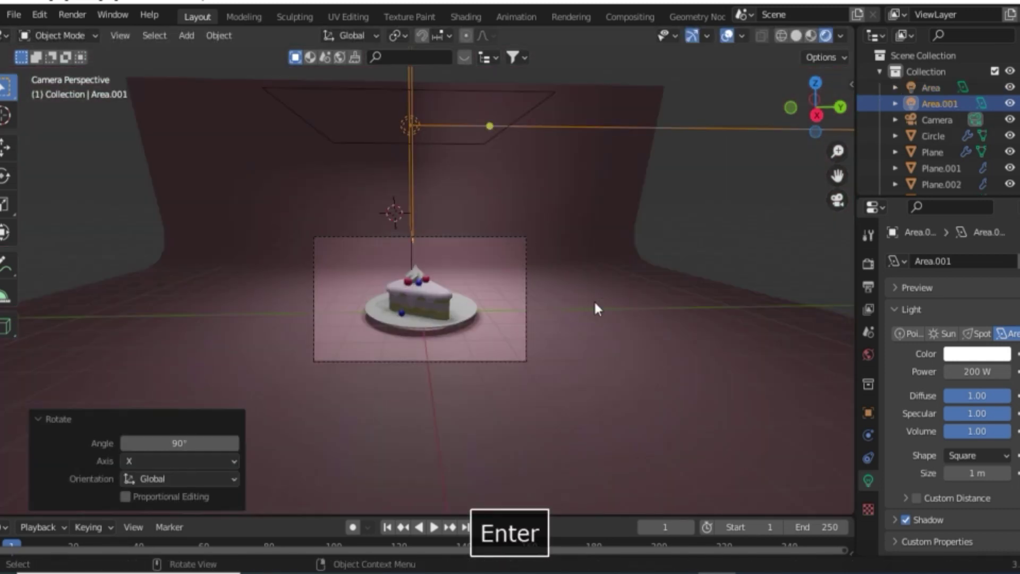
{"action": "key", "text": "g"}
{"action": "key", "text": "y"}
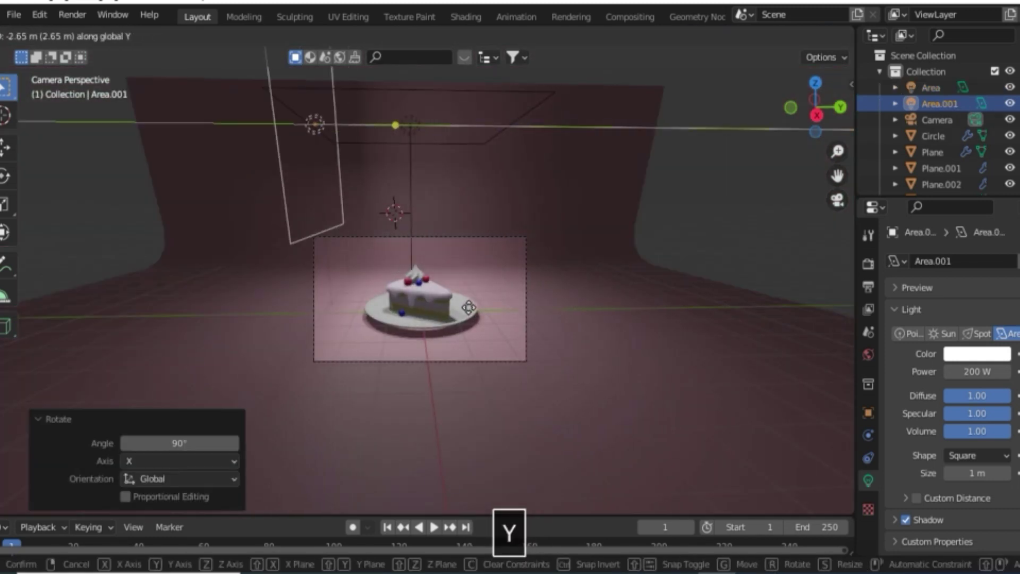
{"action": "left_click", "coordinate": [441, 314]}
{"action": "key", "text": "g"}
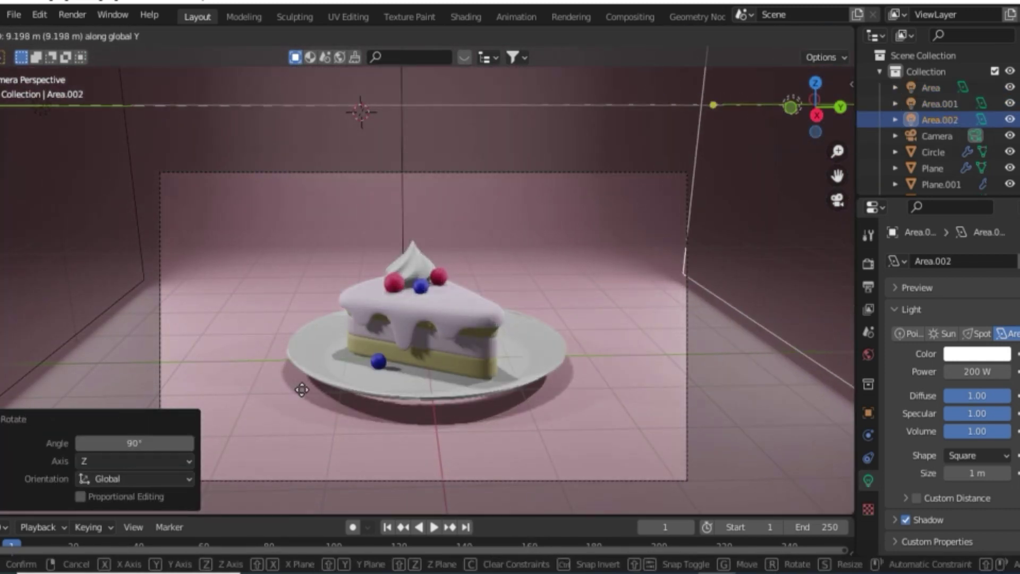
{"action": "left_click", "coordinate": [306, 389]}
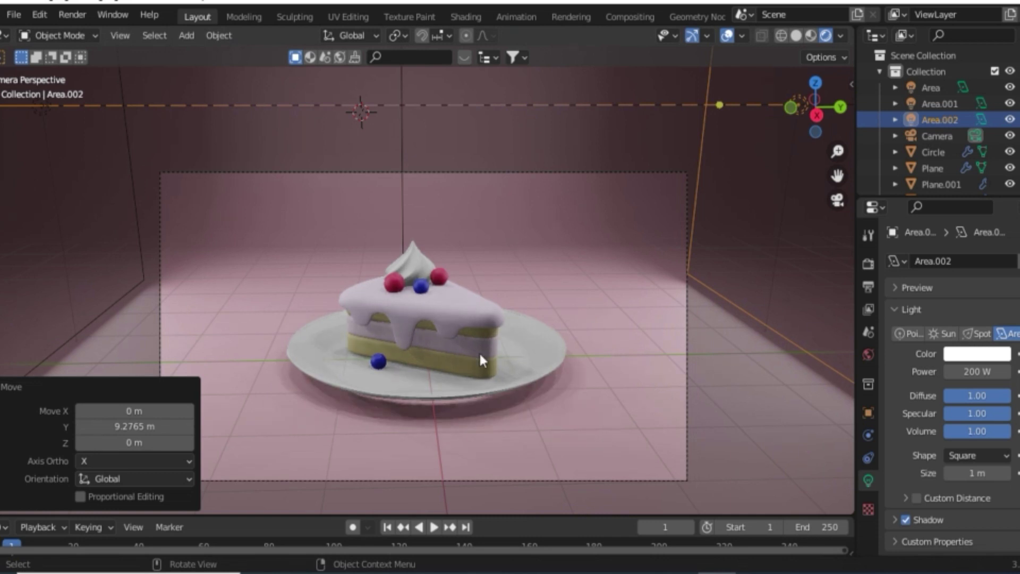
Duplicate the side area light and move the rotated copy 5.2666 m along X, between the cake and the camera
{"action": "scroll", "coordinate": [479, 352], "scroll_direction": "down", "scroll_amount": 2}
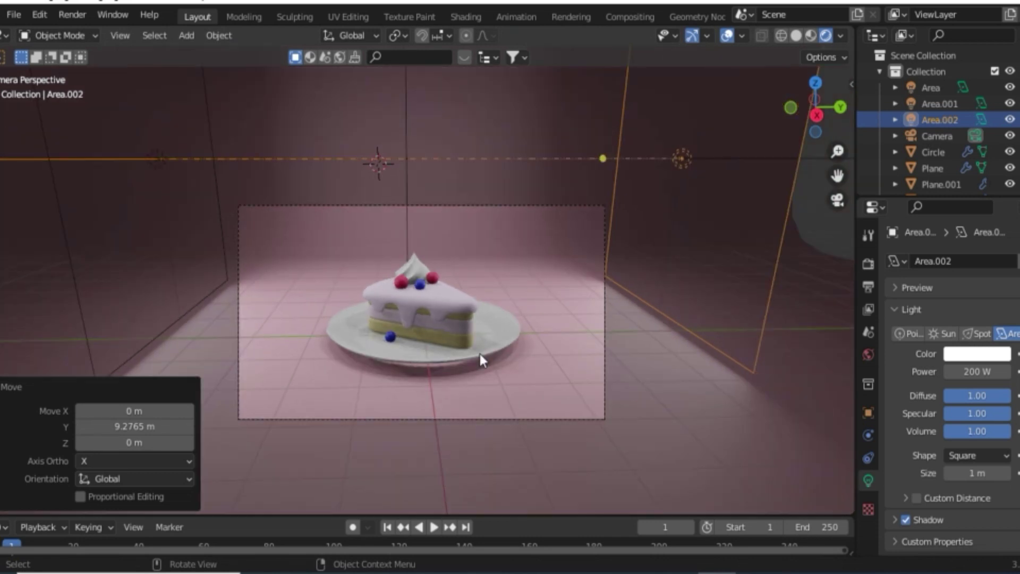
{"action": "key", "text": "shift+d"}
{"action": "right_click", "coordinate": [521, 365]}
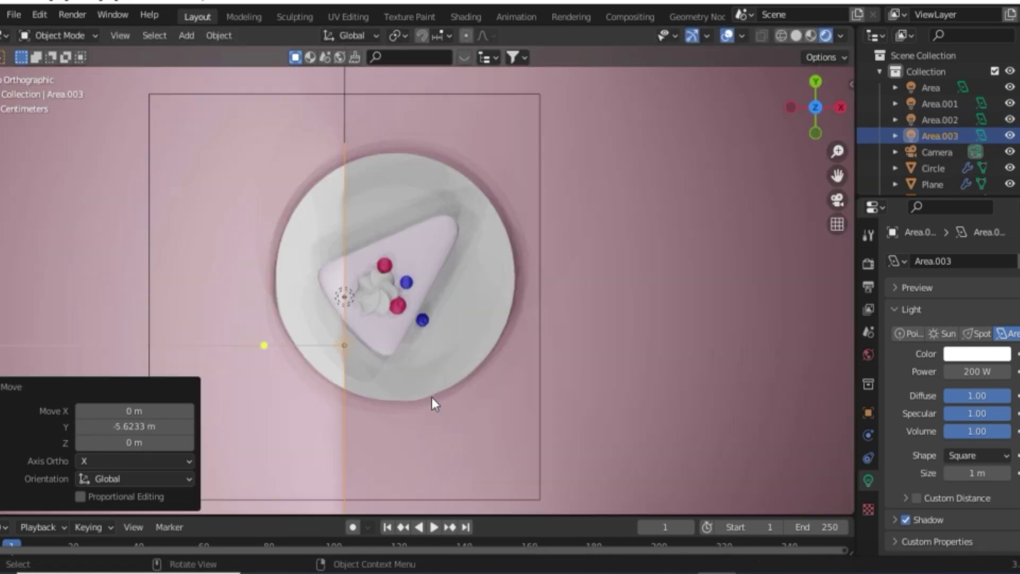
{"action": "key", "text": "g"}
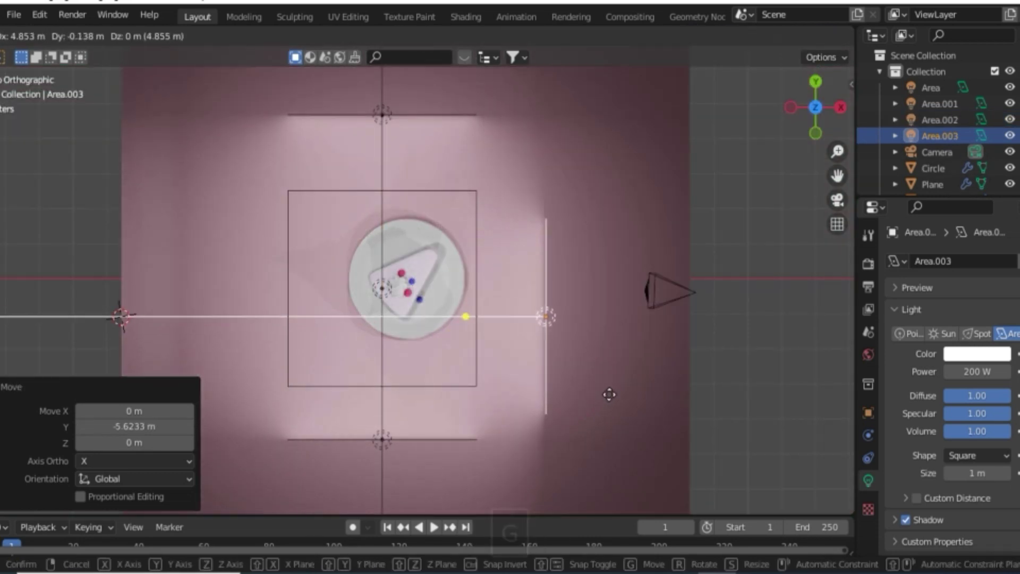
{"action": "left_click", "coordinate": [607, 393]}
{"action": "key", "text": "KP_0"}
{"action": "scroll", "coordinate": [674, 343], "scroll_direction": "up", "scroll_amount": 3}
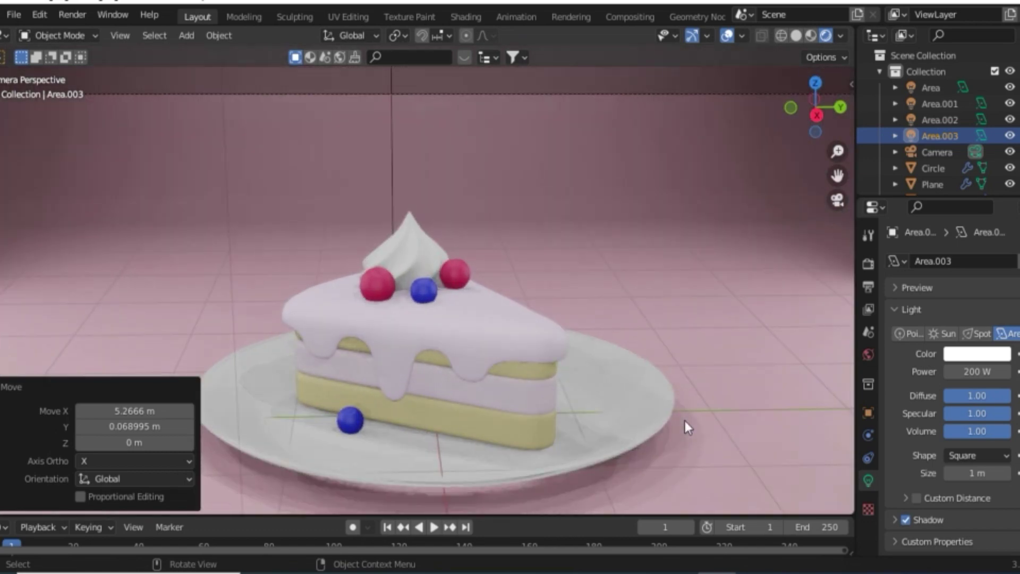
Duplicate the camera-side area light and shift the copy along the X axis
{"action": "key", "text": "shift+d"}
{"action": "key", "text": "x"}
{"action": "key", "text": "KP_7"}
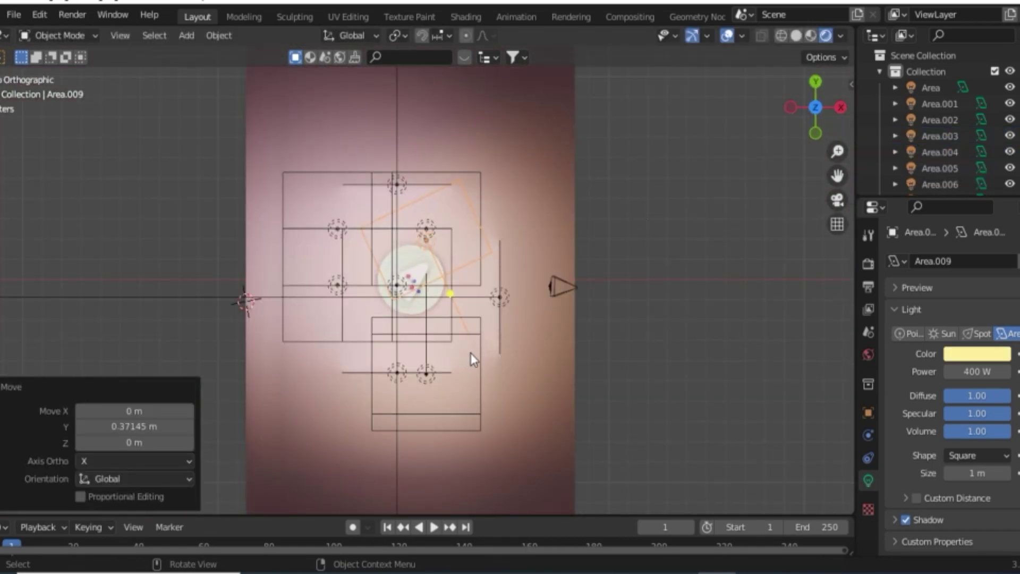
{"action": "scroll", "coordinate": [470, 352], "scroll_direction": "up", "scroll_amount": 4}
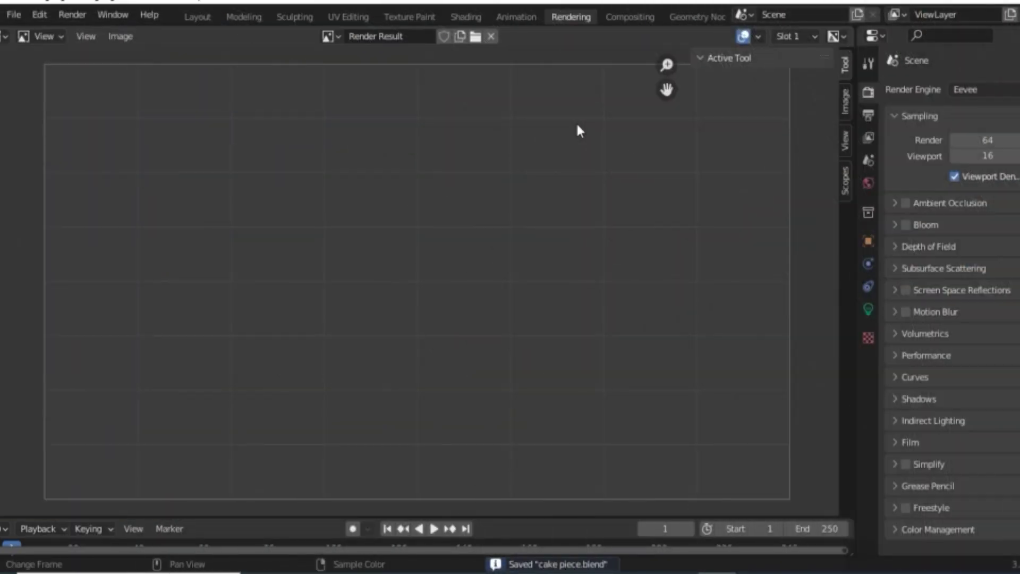